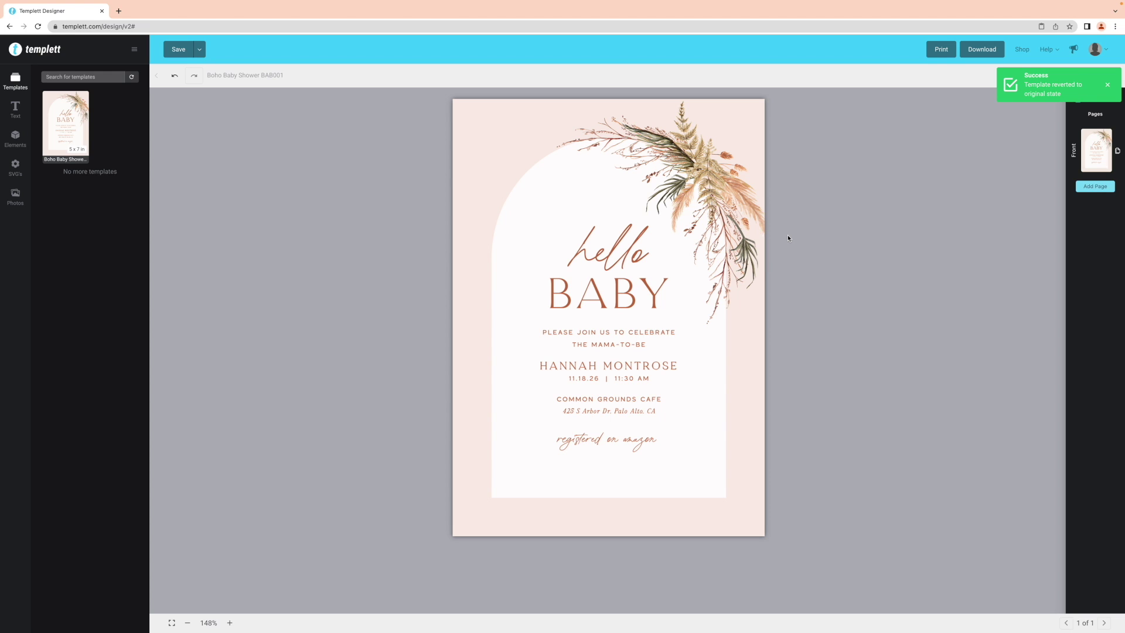
pyautogui.moveTo(626, 259); pyautogui.dragTo(625, 258)
pyautogui.moveTo(720, 202)
pyautogui.mouseDown()
pyautogui.moveTo(707, 220)
pyautogui.moveTo(717, 203)
pyautogui.mouseUp()
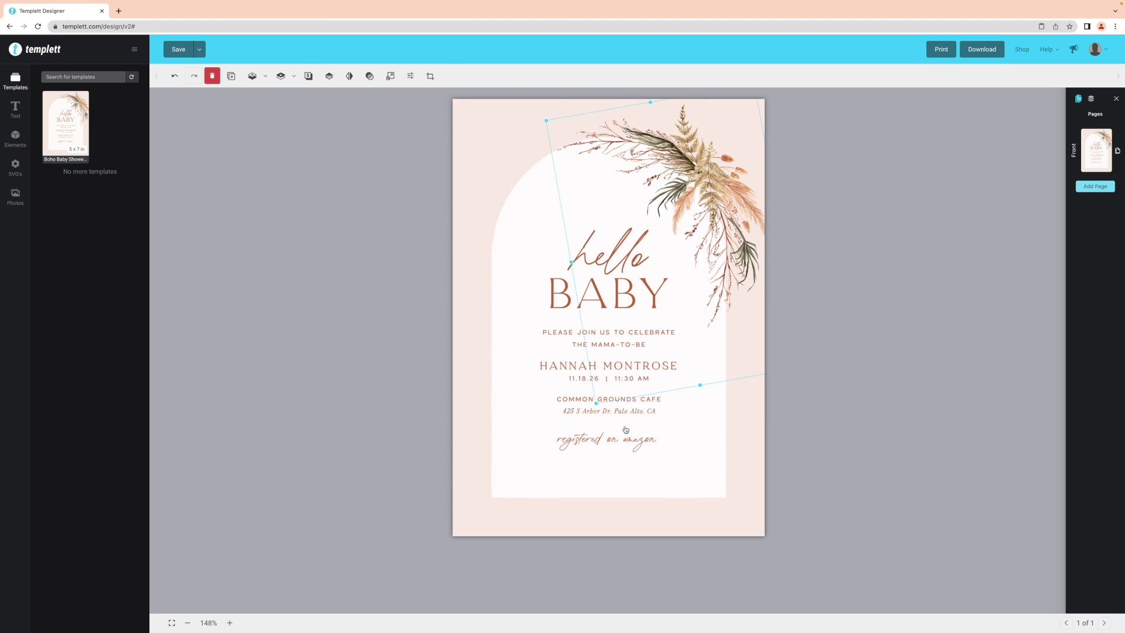
pyautogui.moveTo(596, 404); pyautogui.dragTo(604, 404)
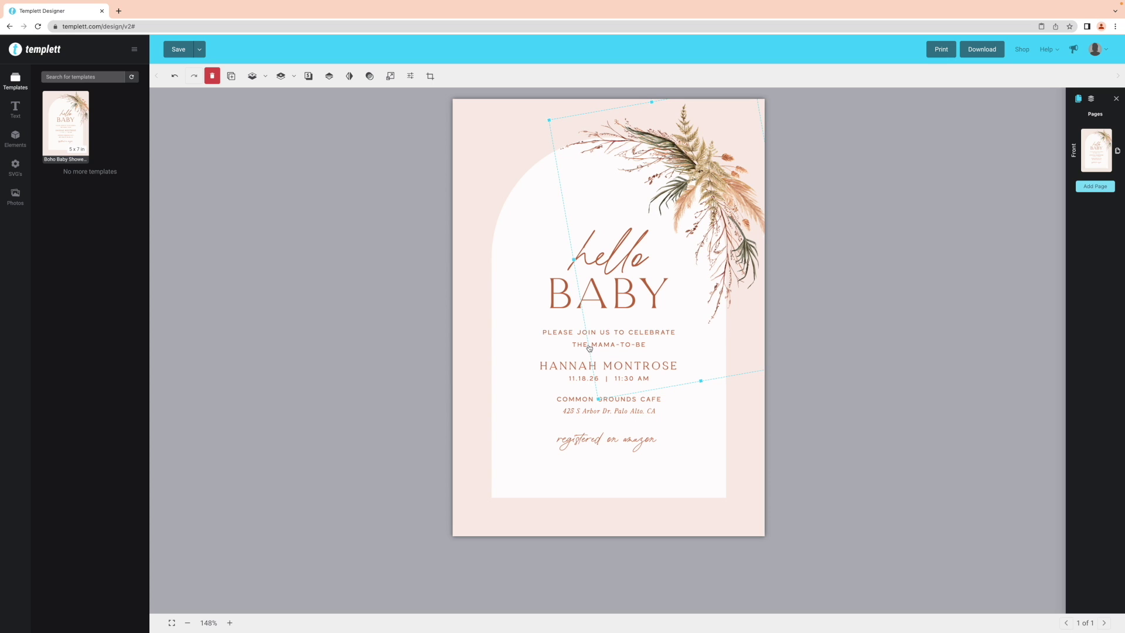
pyautogui.click(556, 307)
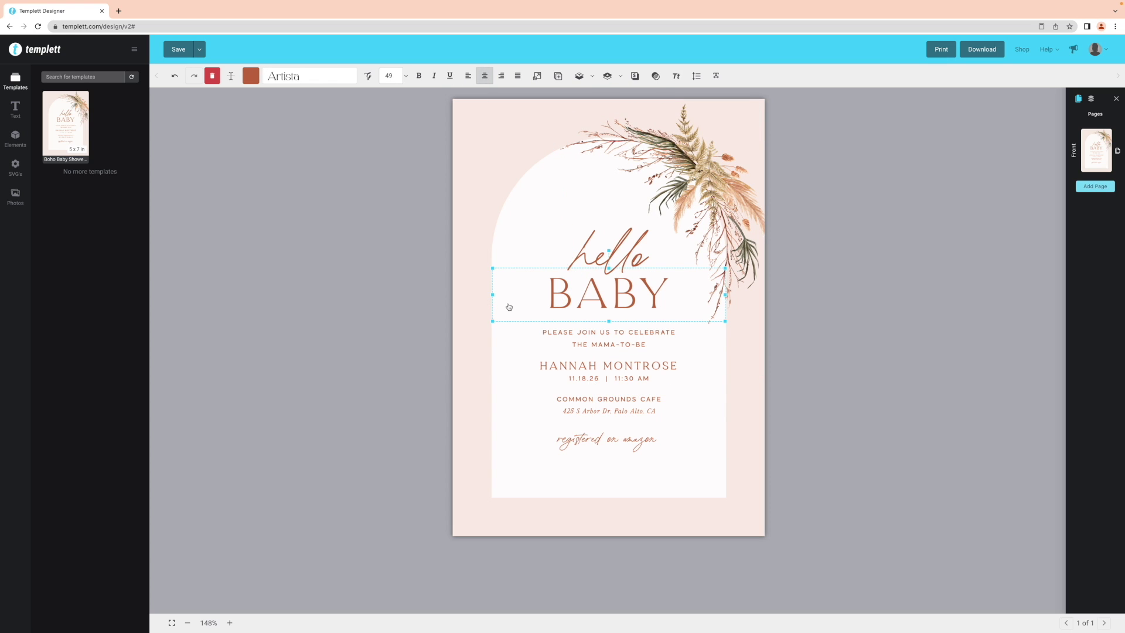
pyautogui.moveTo(495, 297); pyautogui.dragTo(490, 296)
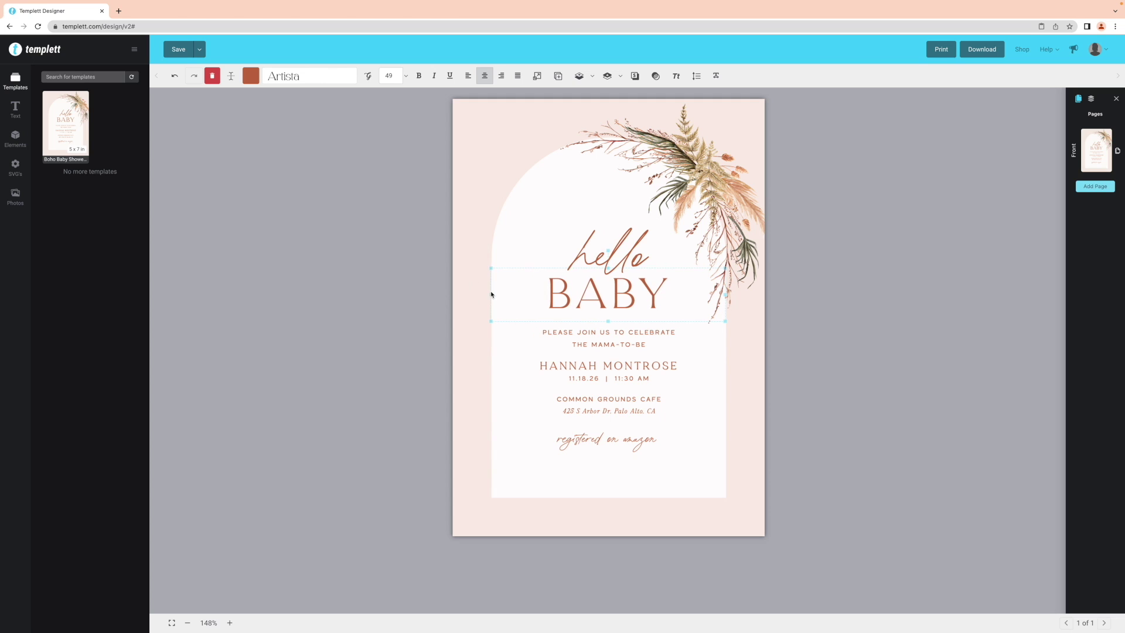
pyautogui.moveTo(608, 250); pyautogui.dragTo(597, 258)
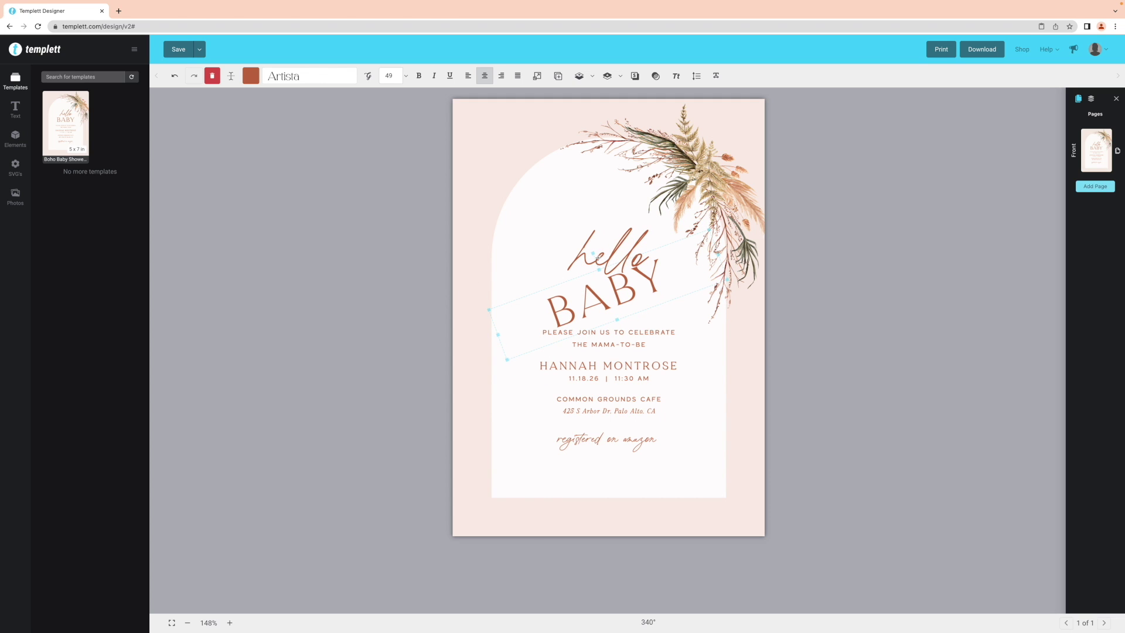
pyautogui.click(523, 124)
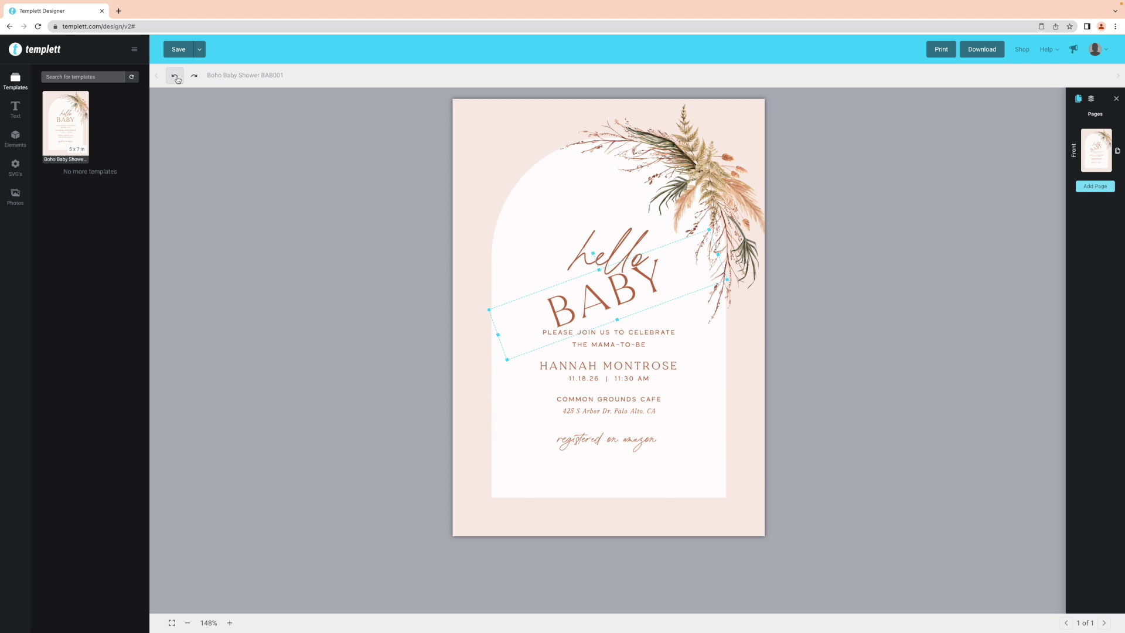
pyautogui.hotkey('ctrl', 'z')
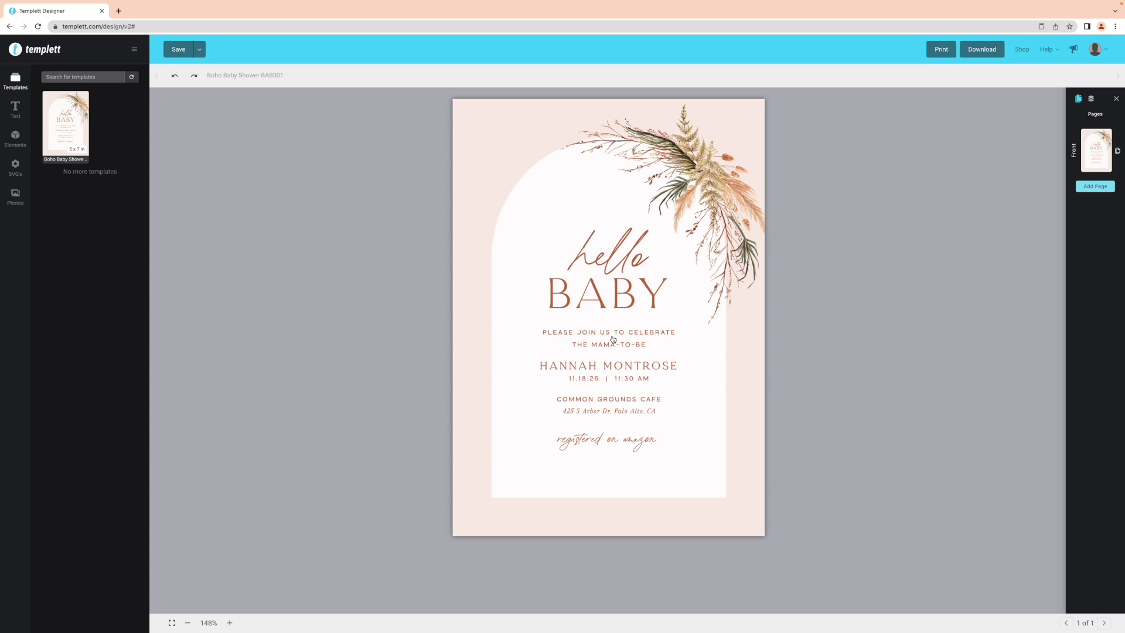
# Replace the mama-to-be's name with the new honoree's full name
pyautogui.click(613, 368)
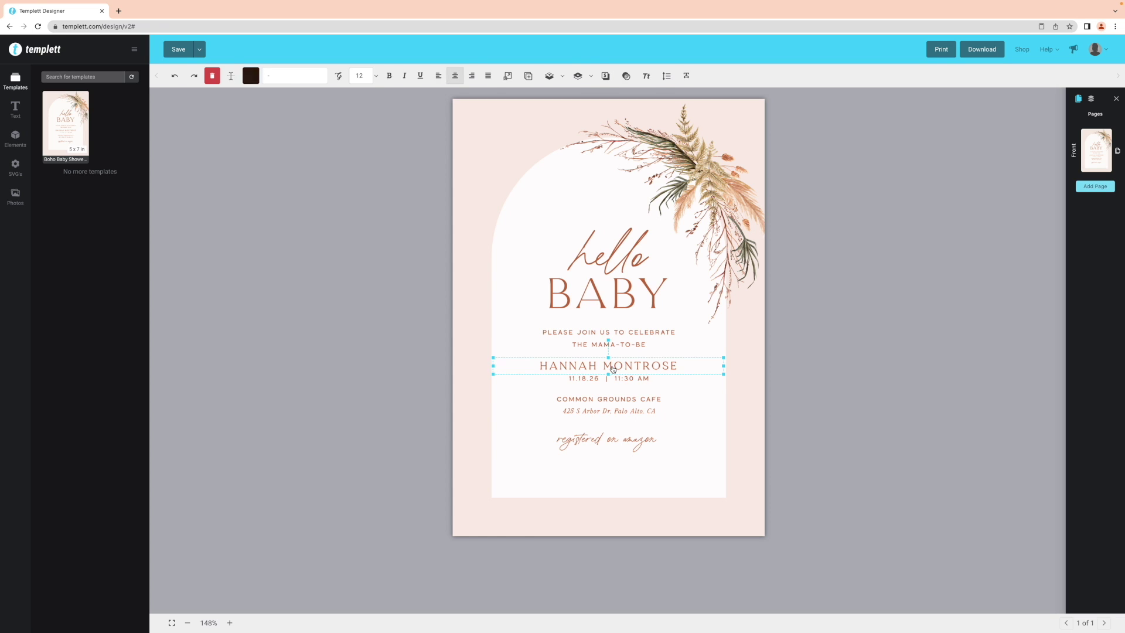
pyautogui.click(612, 366)
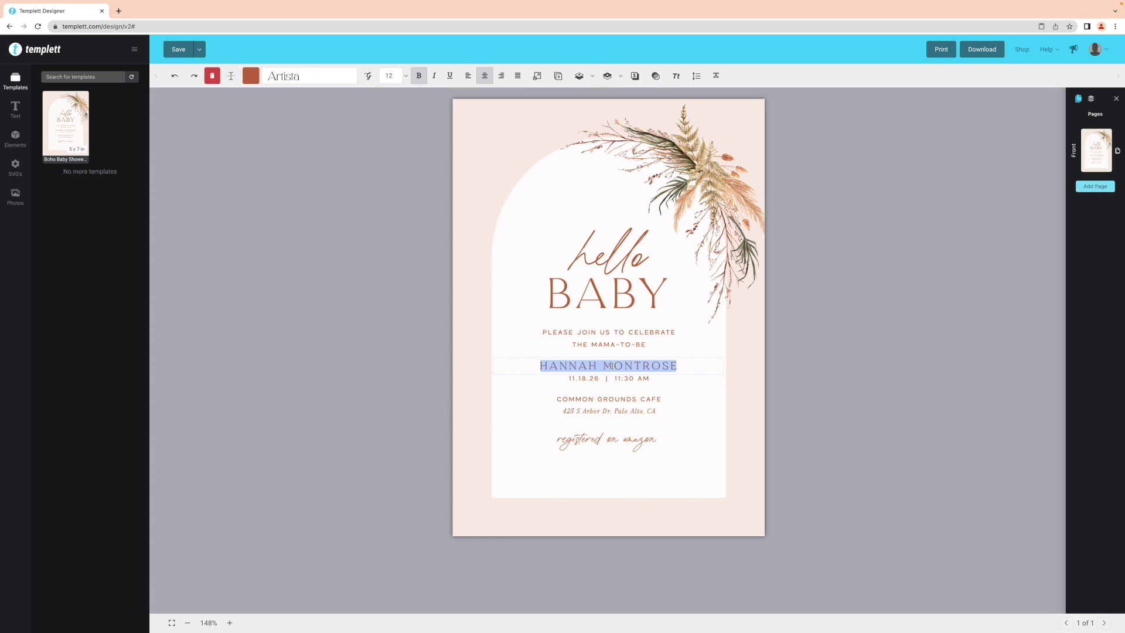
pyautogui.press('Escape')
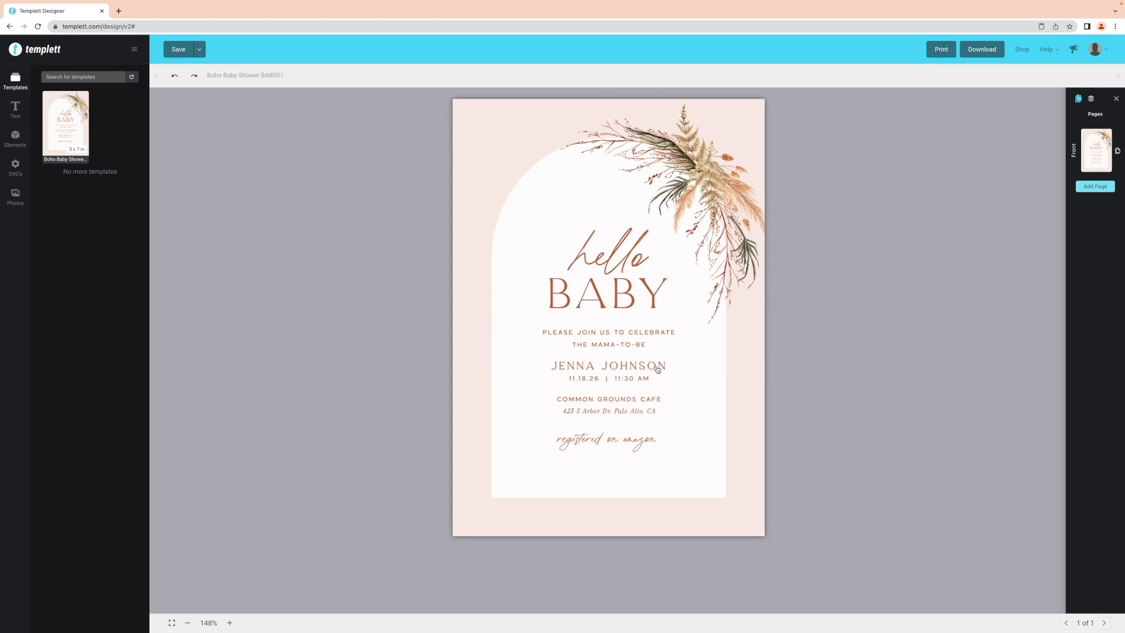
# Enlarge the honoree's name to font size 14
pyautogui.click(658, 368)
pyautogui.click(405, 77)
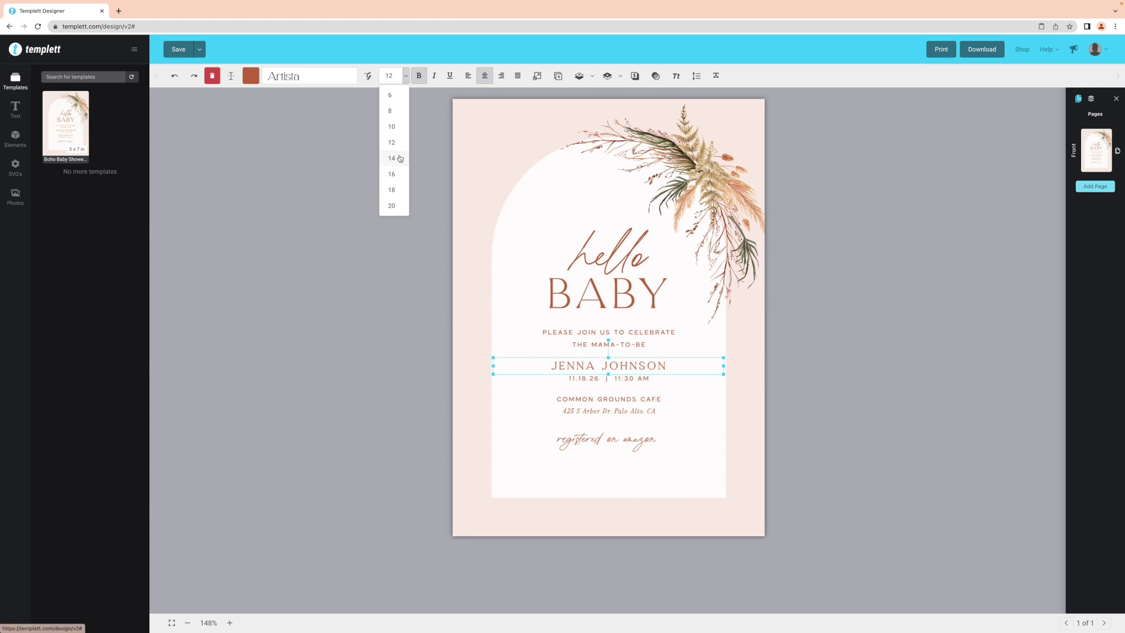
pyautogui.click(395, 157)
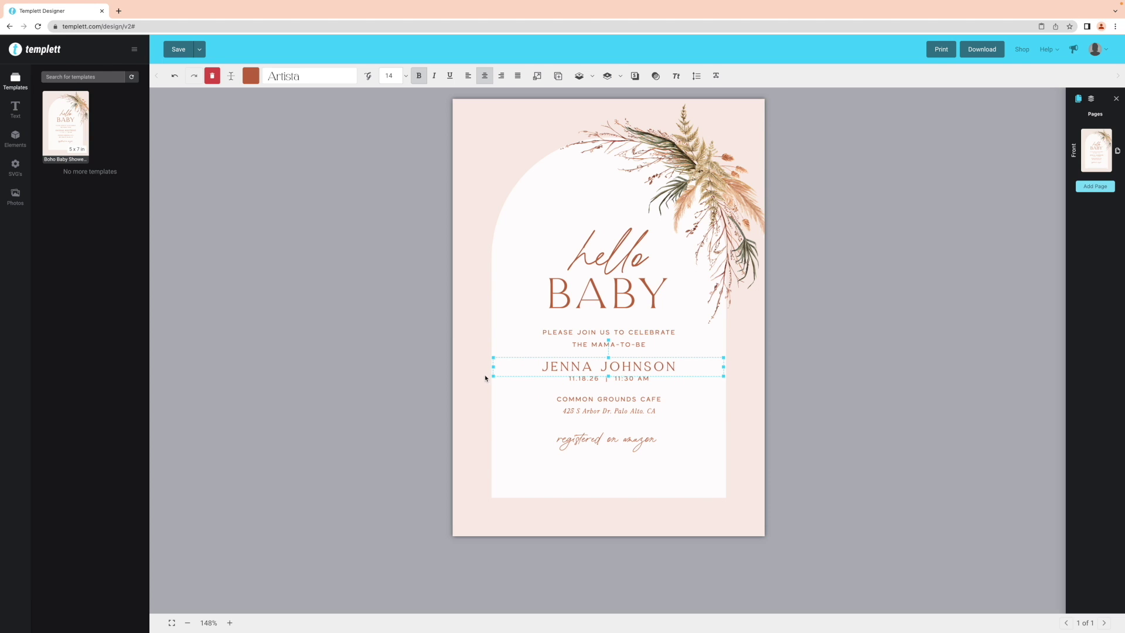
pyautogui.click(458, 381)
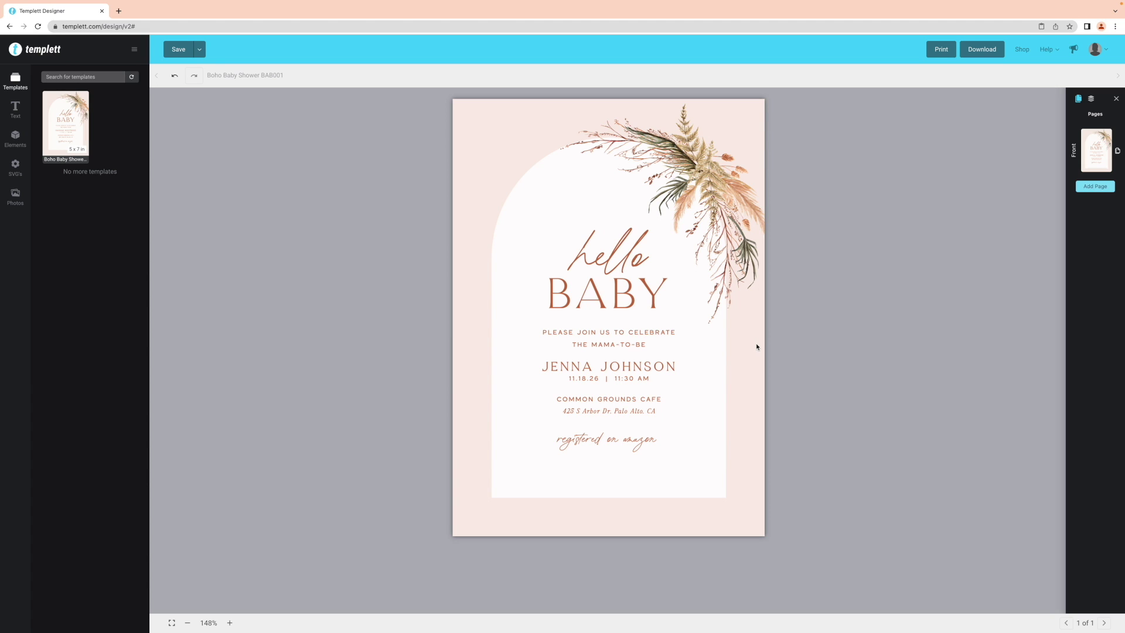
pyautogui.click(659, 334)
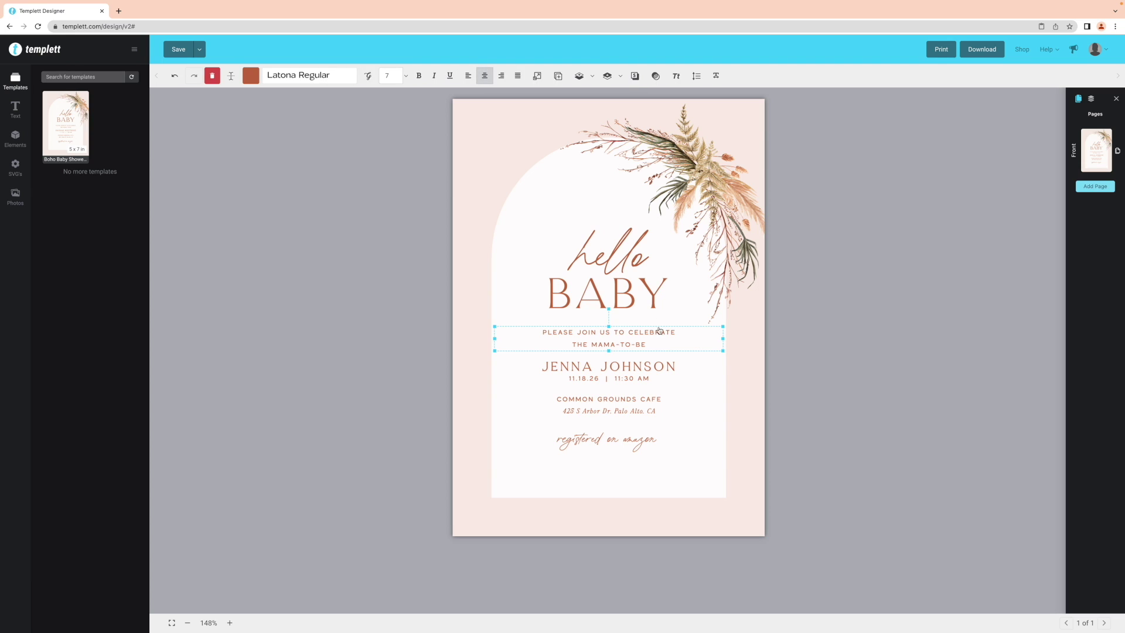
pyautogui.click(696, 75)
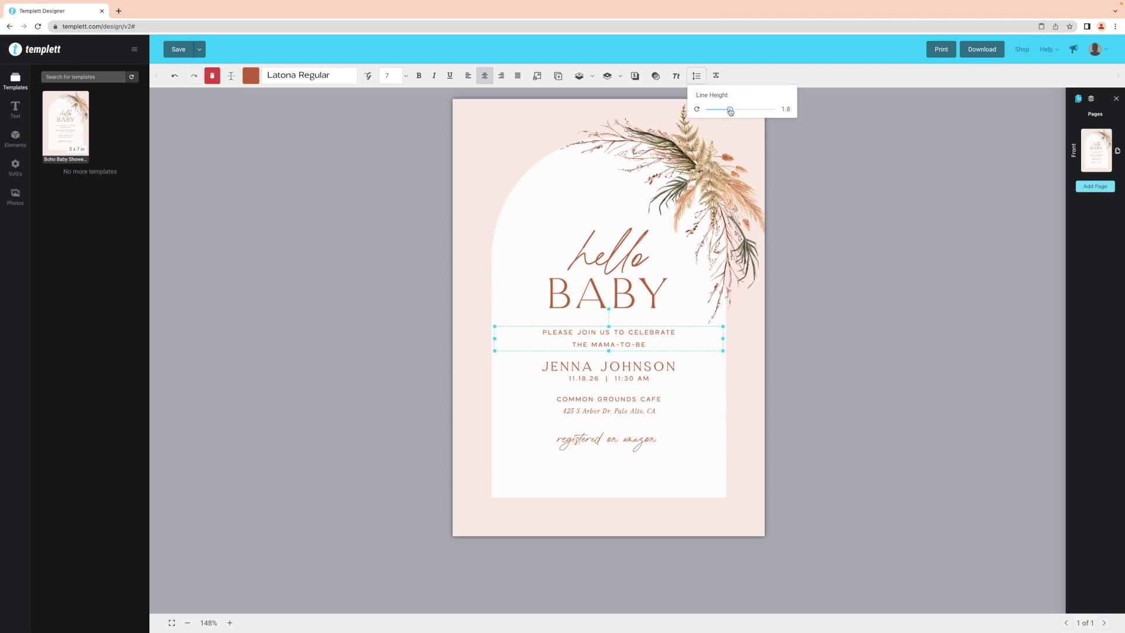
pyautogui.moveTo(730, 110); pyautogui.dragTo(756, 111)
pyautogui.click(716, 75)
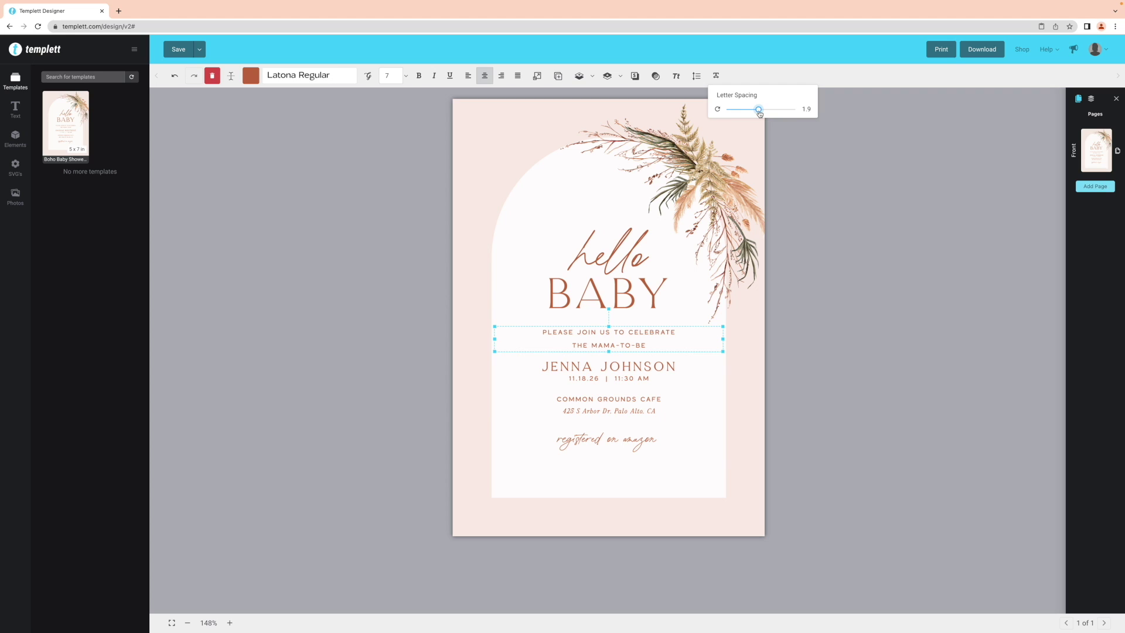
pyautogui.click(791, 261)
pyautogui.click(633, 340)
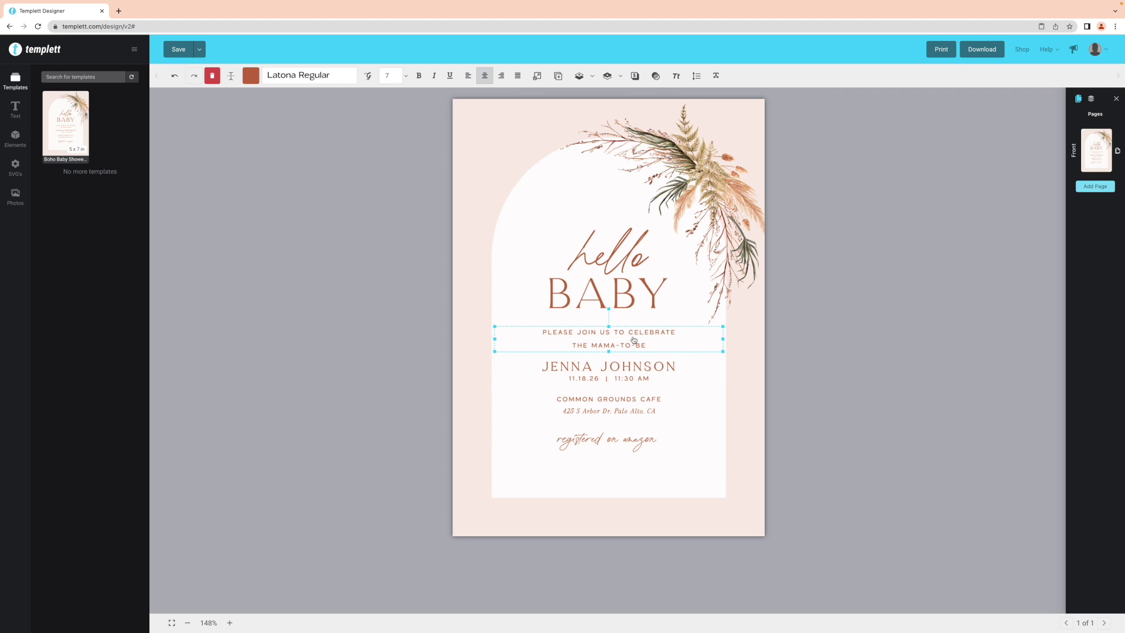
pyautogui.click(679, 81)
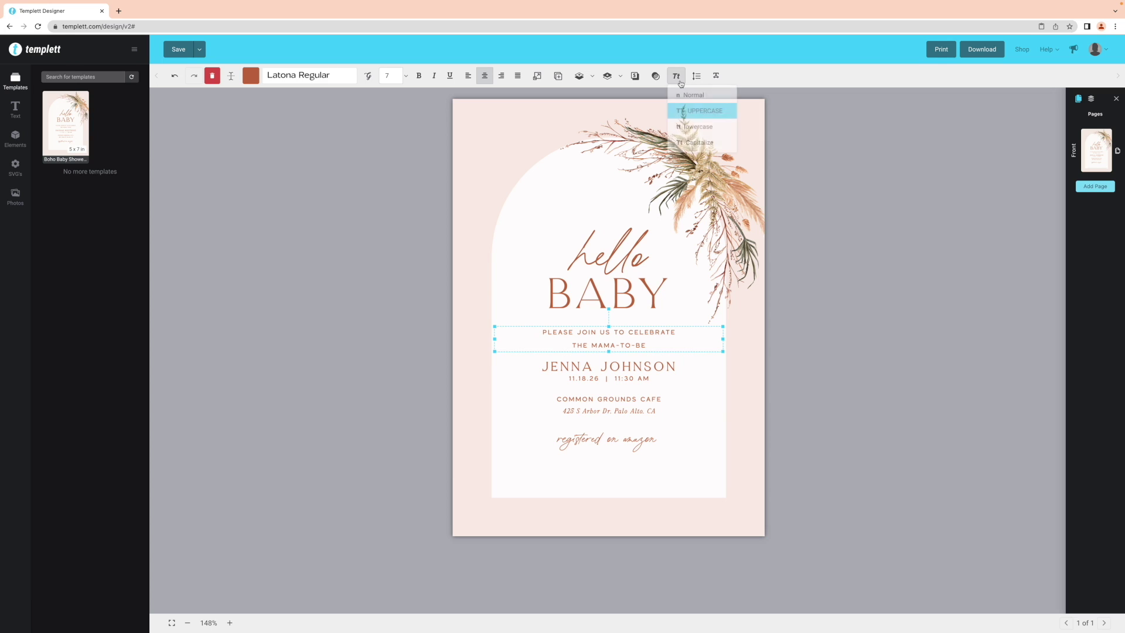
pyautogui.click(691, 127)
pyautogui.click(675, 76)
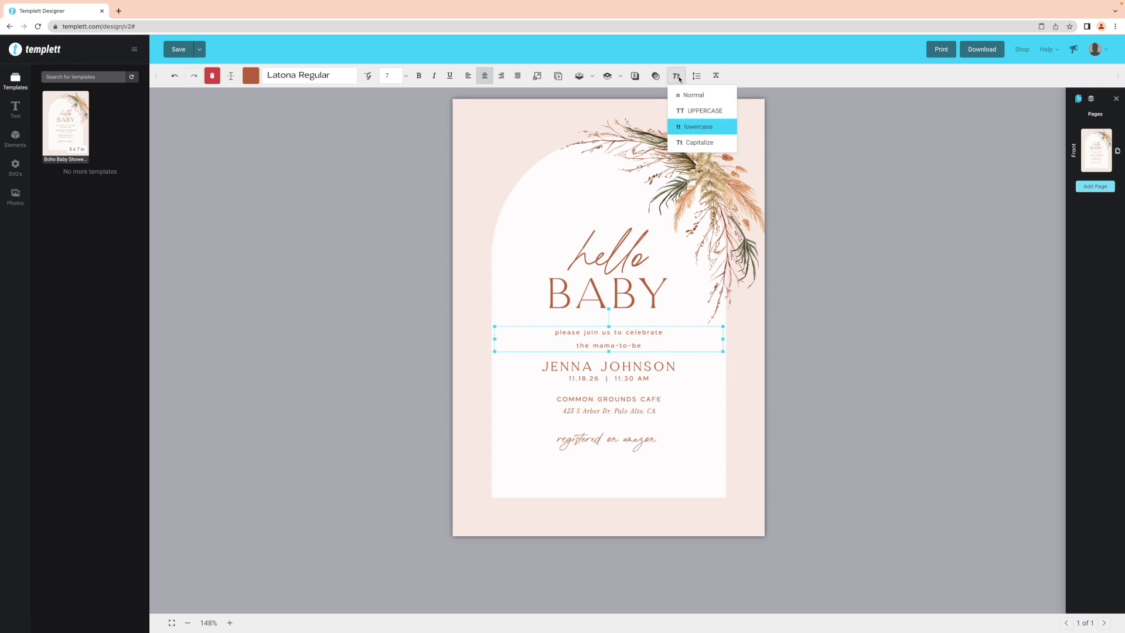
pyautogui.click(684, 111)
pyautogui.click(664, 288)
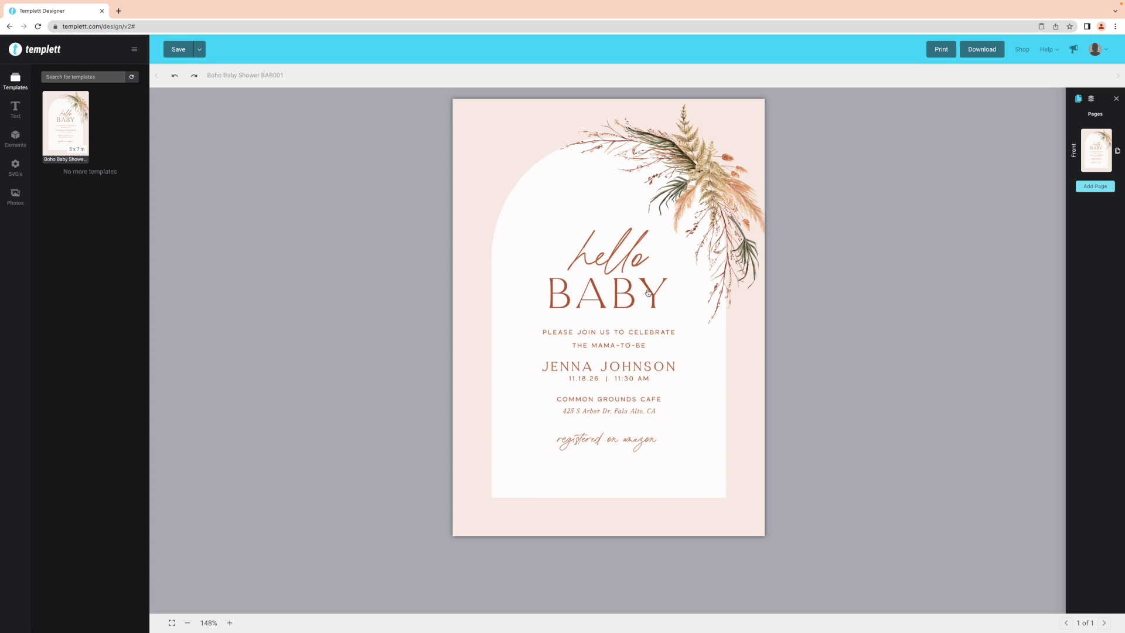
# Preview grey-green, green and purple on BABY, then return it to rust B9633C
pyautogui.click(648, 293)
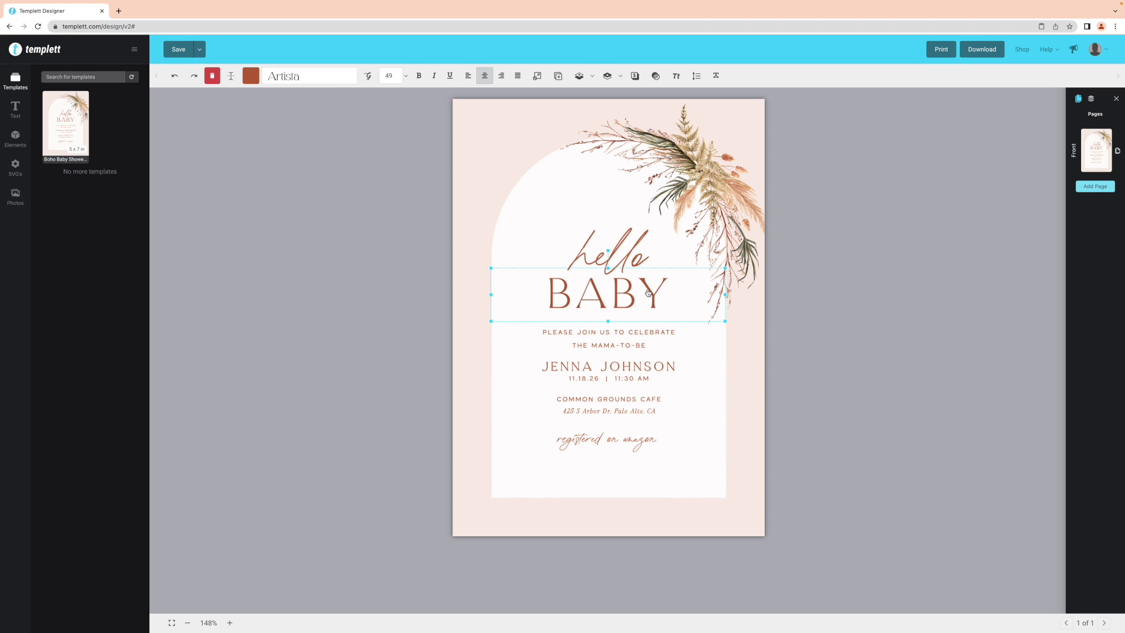
pyautogui.click(253, 77)
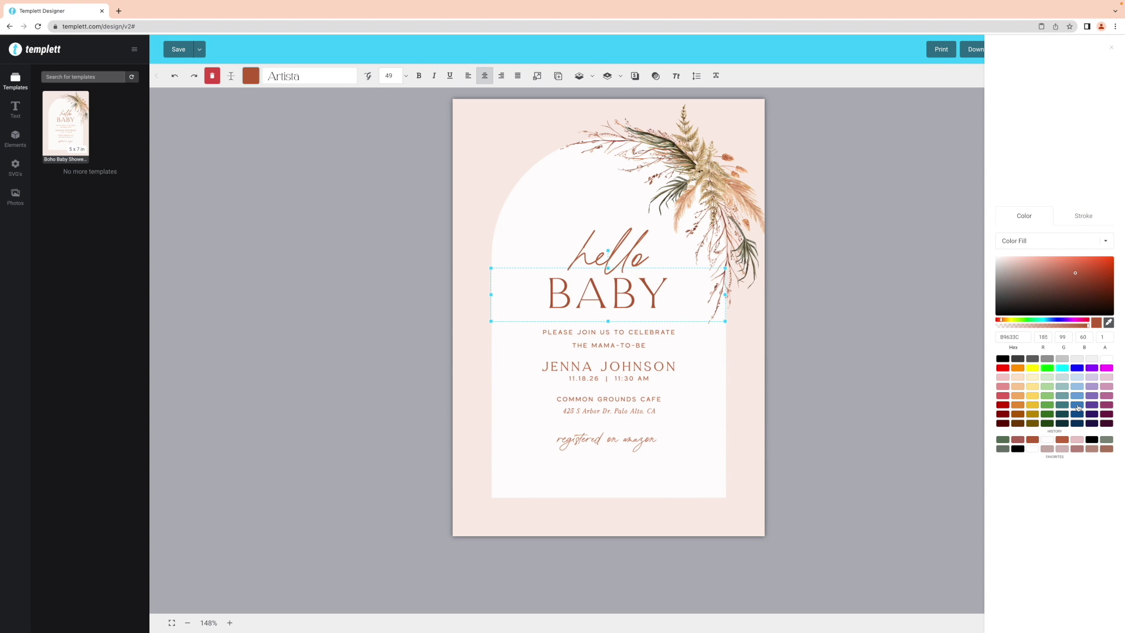
pyautogui.click(1107, 440)
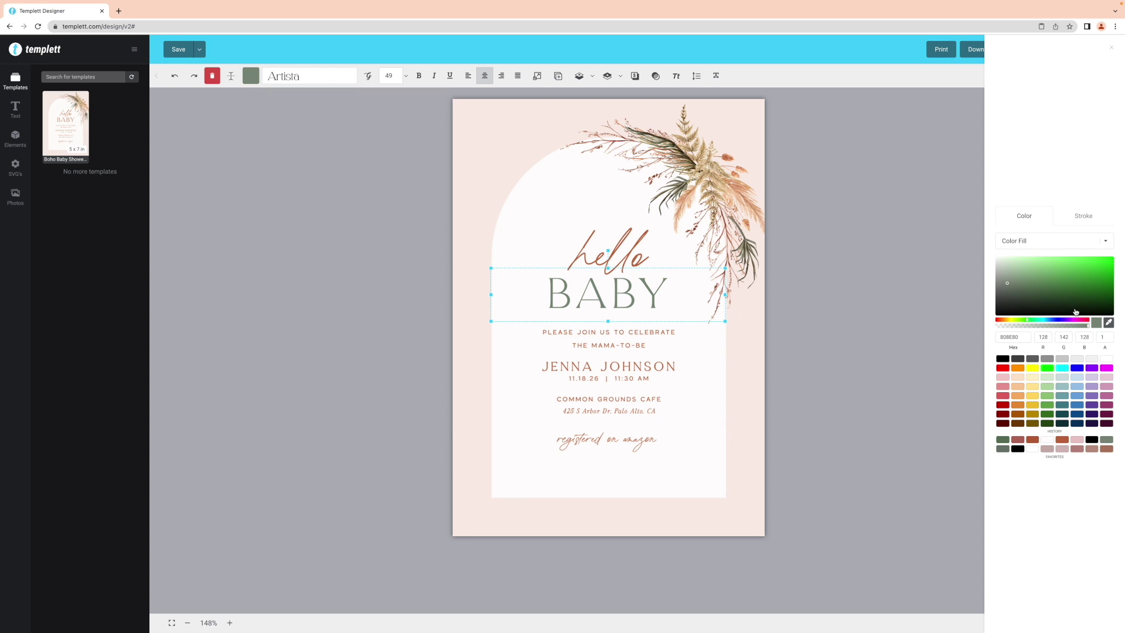
pyautogui.moveTo(1055, 287)
pyautogui.mouseDown()
pyautogui.moveTo(1032, 301)
pyautogui.moveTo(1038, 277)
pyautogui.mouseUp()
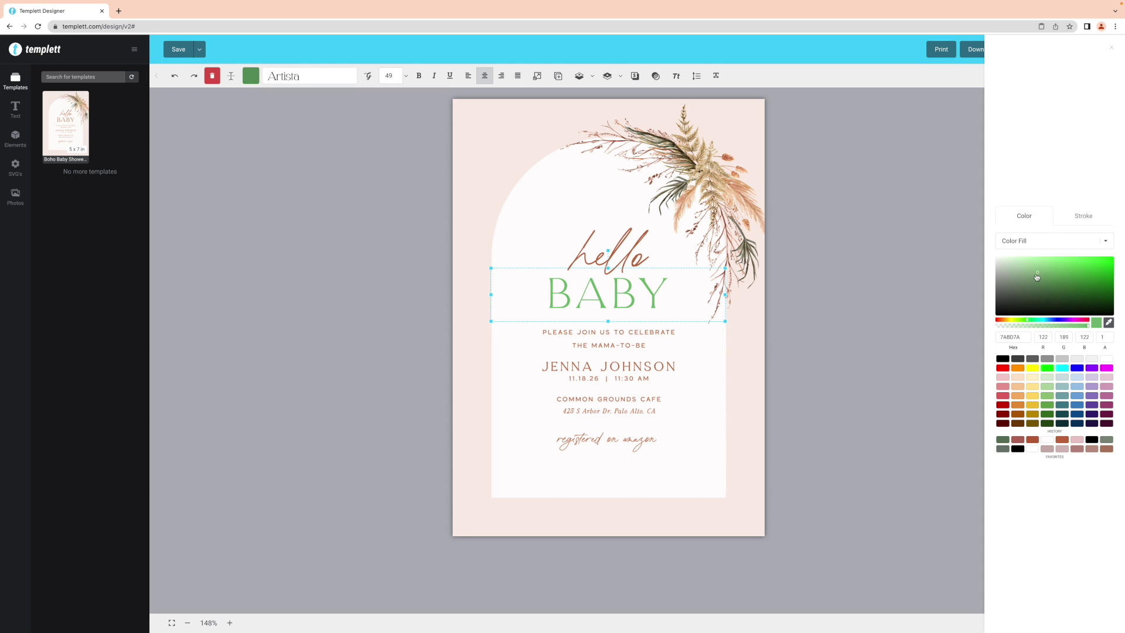
pyautogui.moveTo(1027, 321)
pyautogui.mouseDown()
pyautogui.moveTo(1061, 322)
pyautogui.moveTo(1036, 321)
pyautogui.mouseUp()
pyautogui.click(1044, 441)
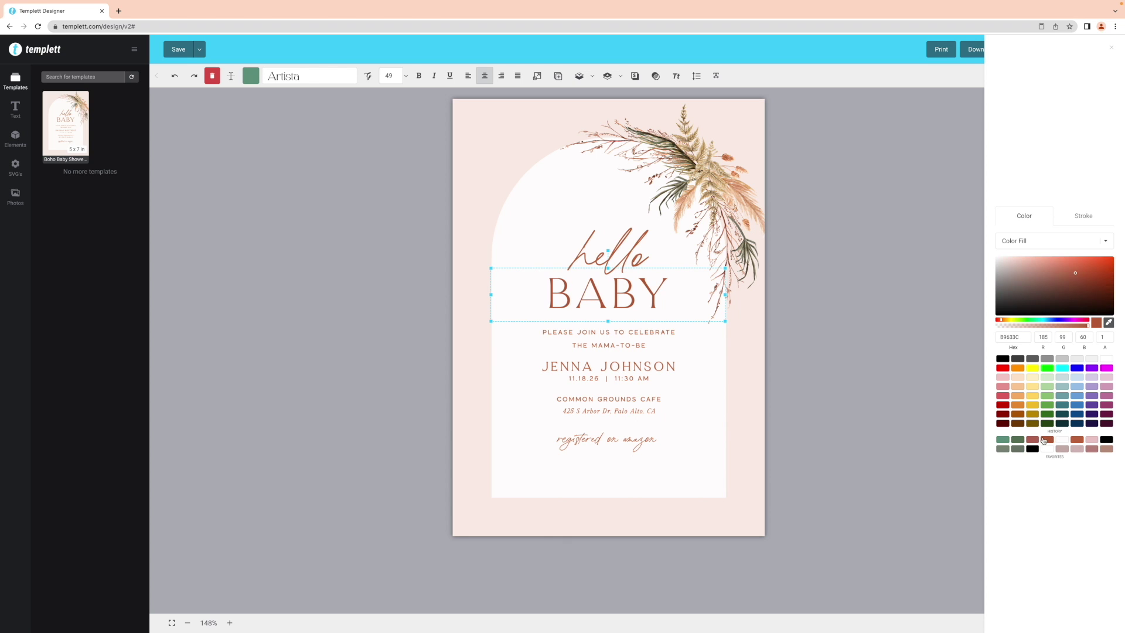
pyautogui.click(866, 387)
pyautogui.click(15, 109)
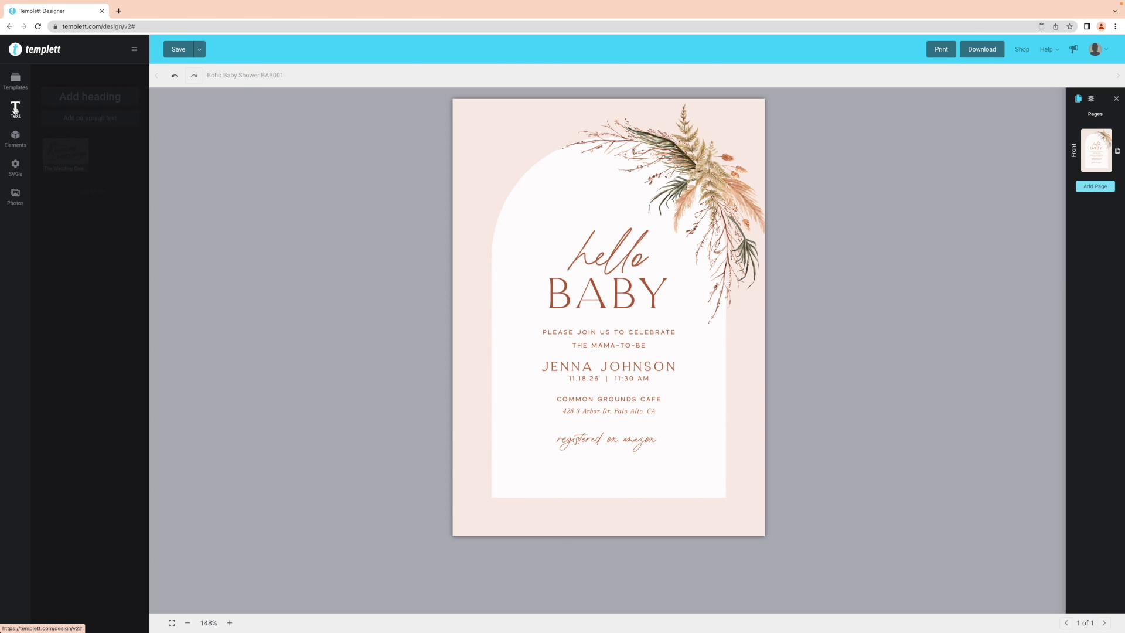
pyautogui.click(94, 122)
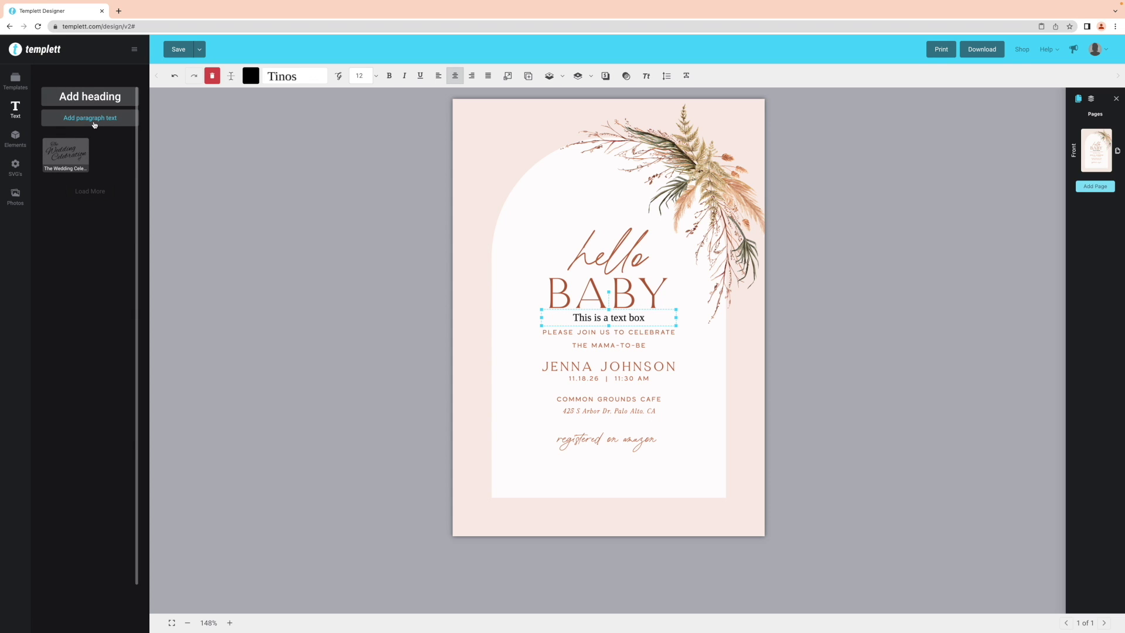
pyautogui.click(211, 76)
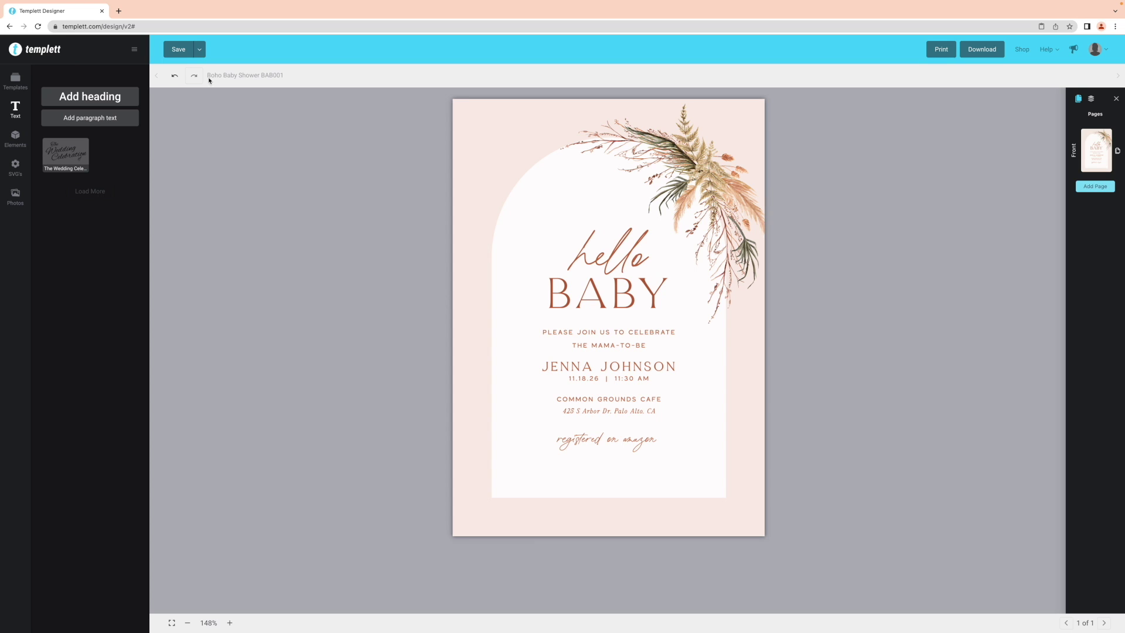
pyautogui.click(603, 334)
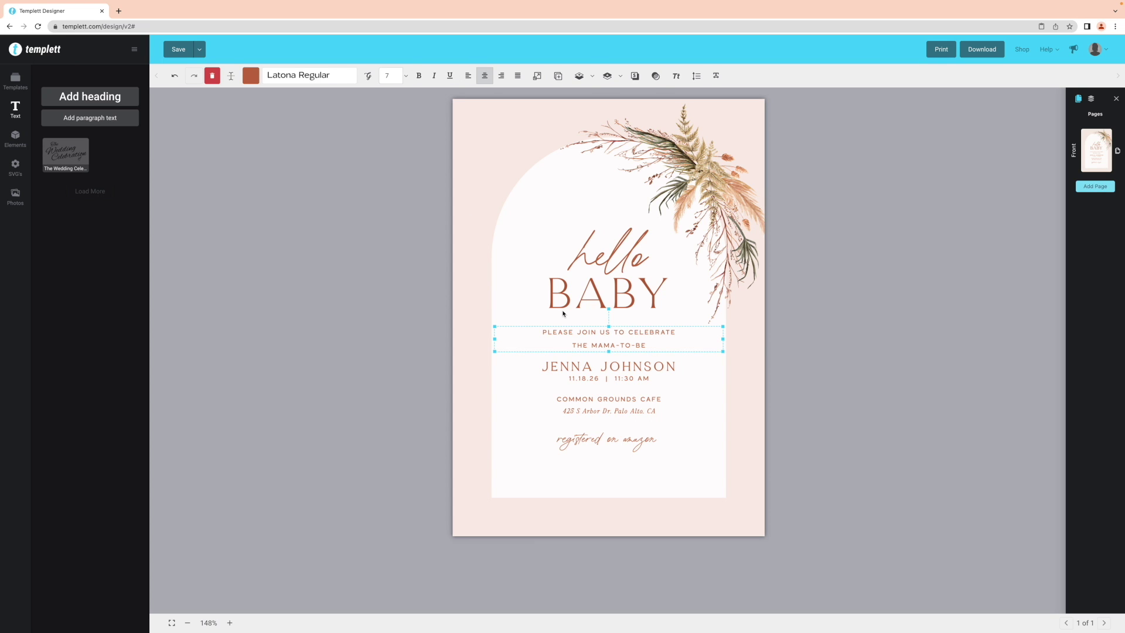
pyautogui.click(559, 76)
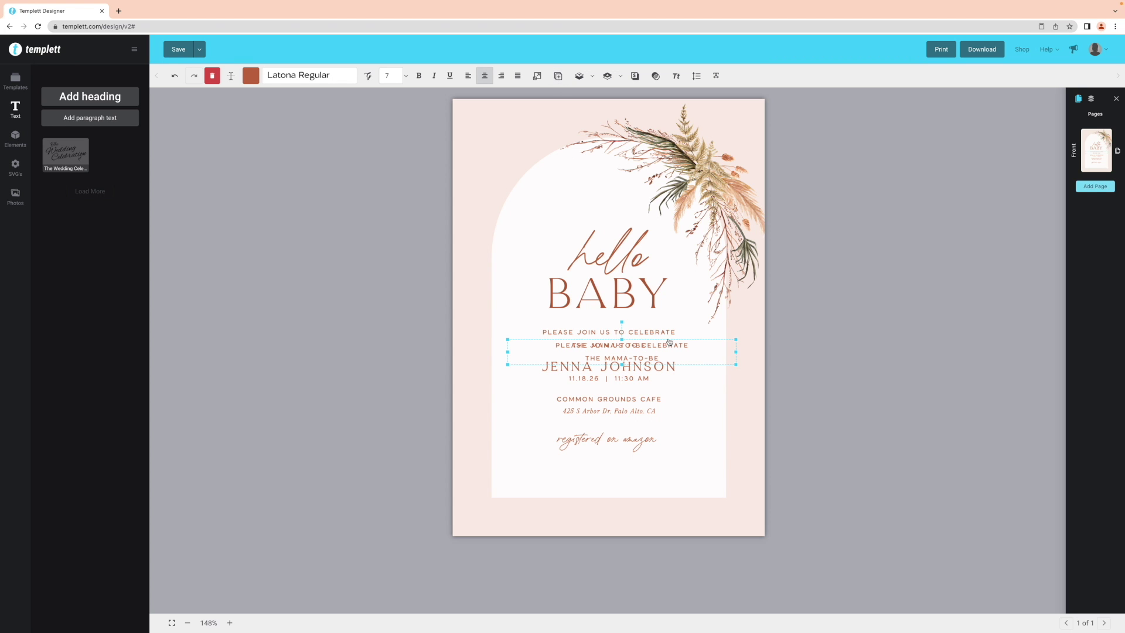
pyautogui.moveTo(670, 342); pyautogui.dragTo(660, 397)
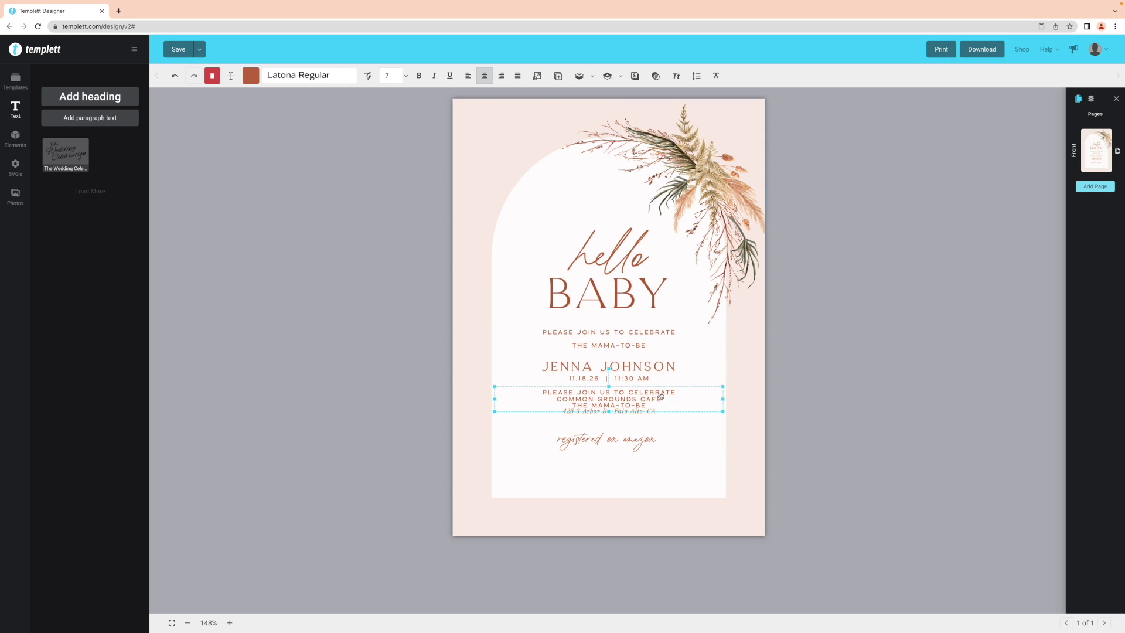
pyautogui.click(212, 77)
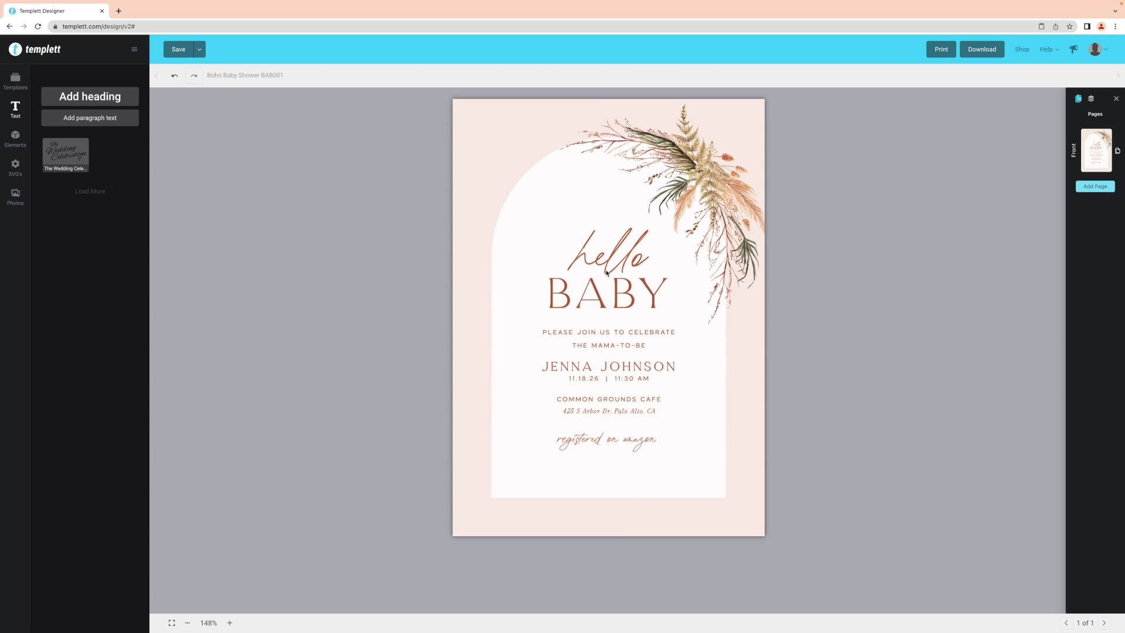
pyautogui.click(627, 335)
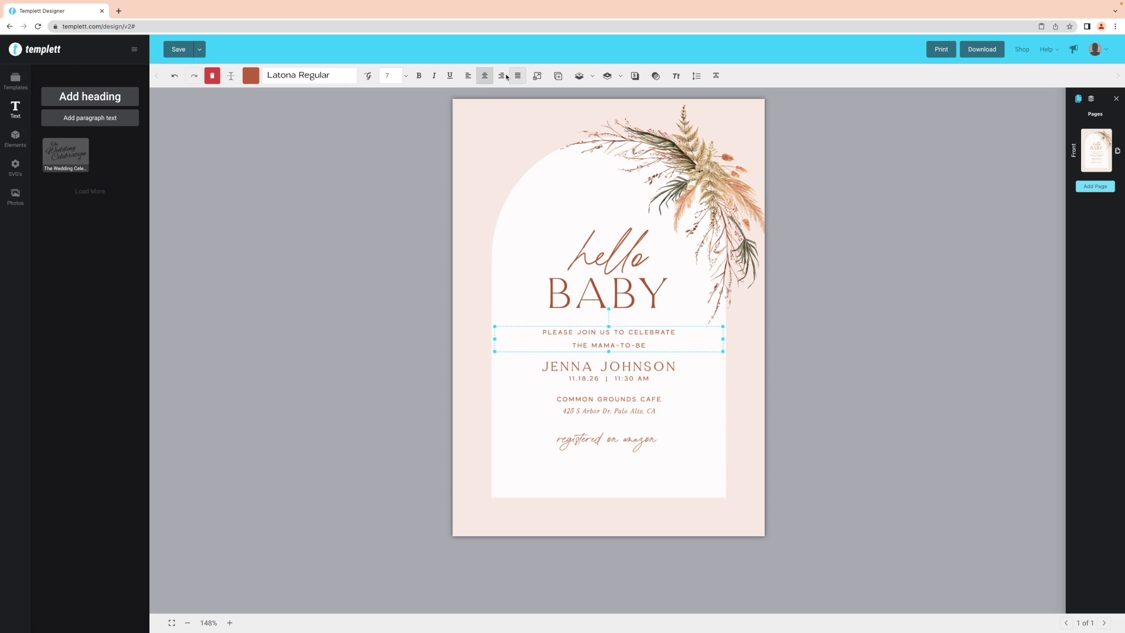
pyautogui.click(469, 77)
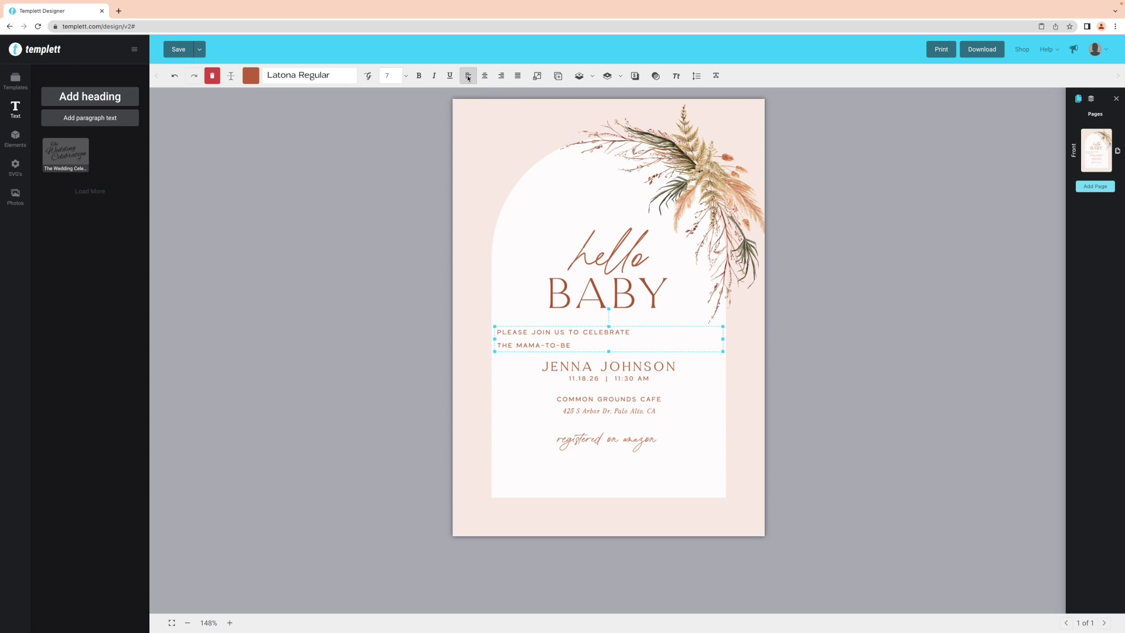
pyautogui.click(502, 77)
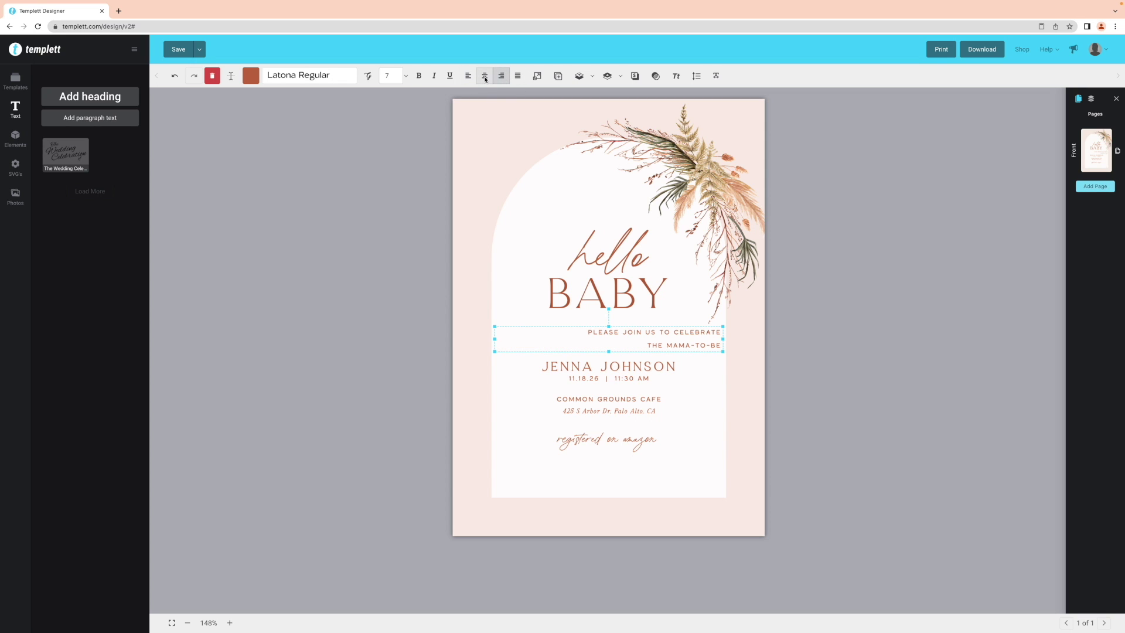
pyautogui.click(485, 78)
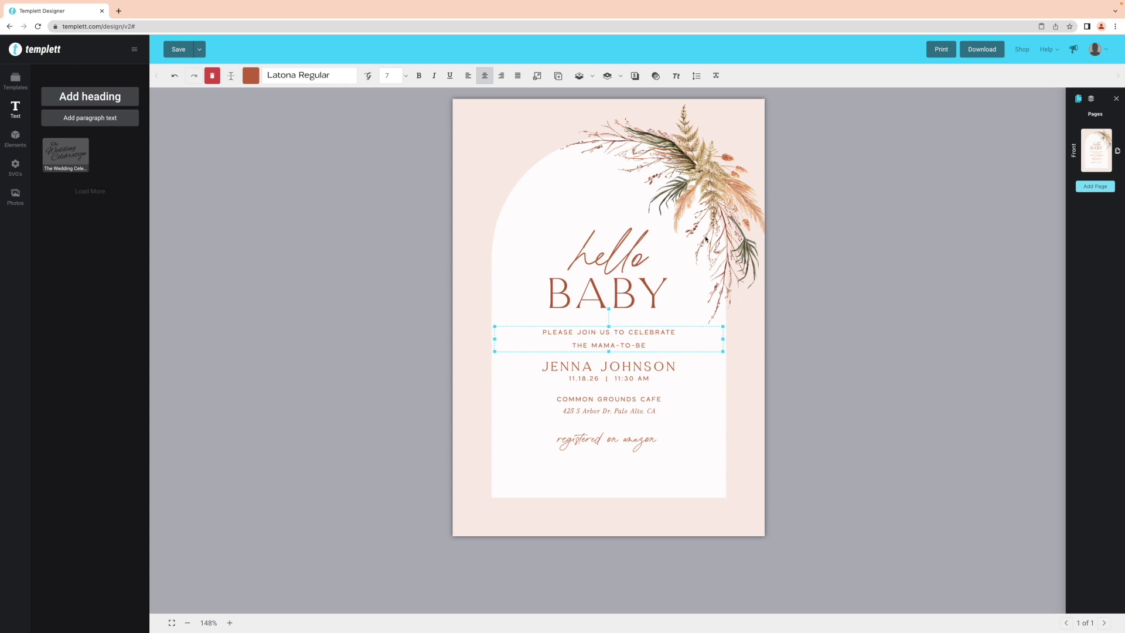
pyautogui.click(826, 289)
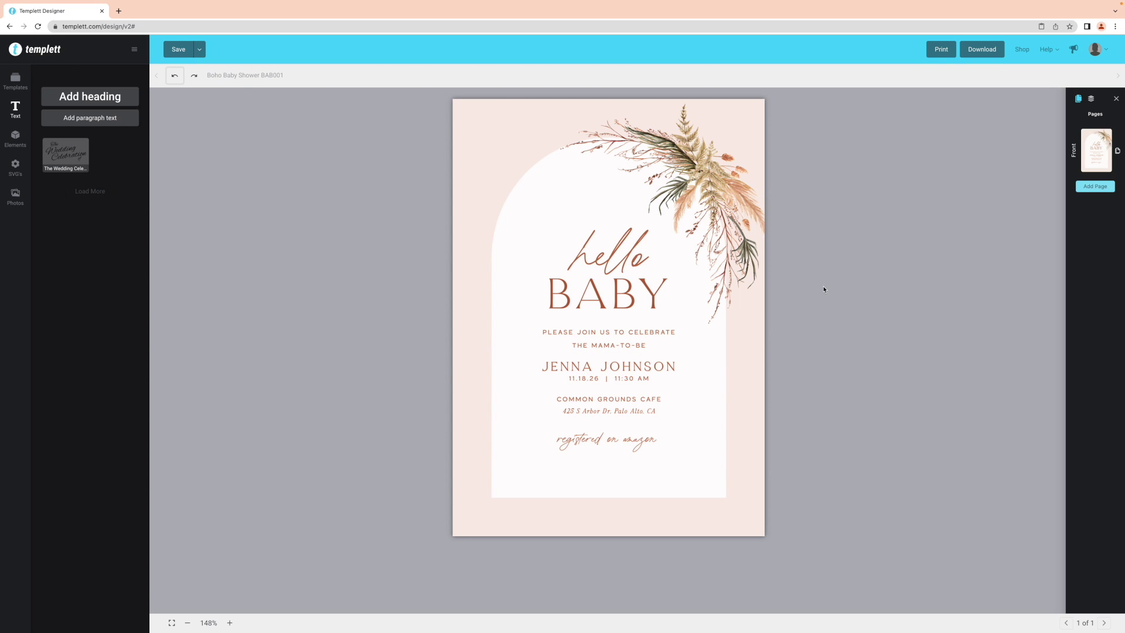
# Make the BABY heading bold, keeping it at size 49
pyautogui.click(654, 294)
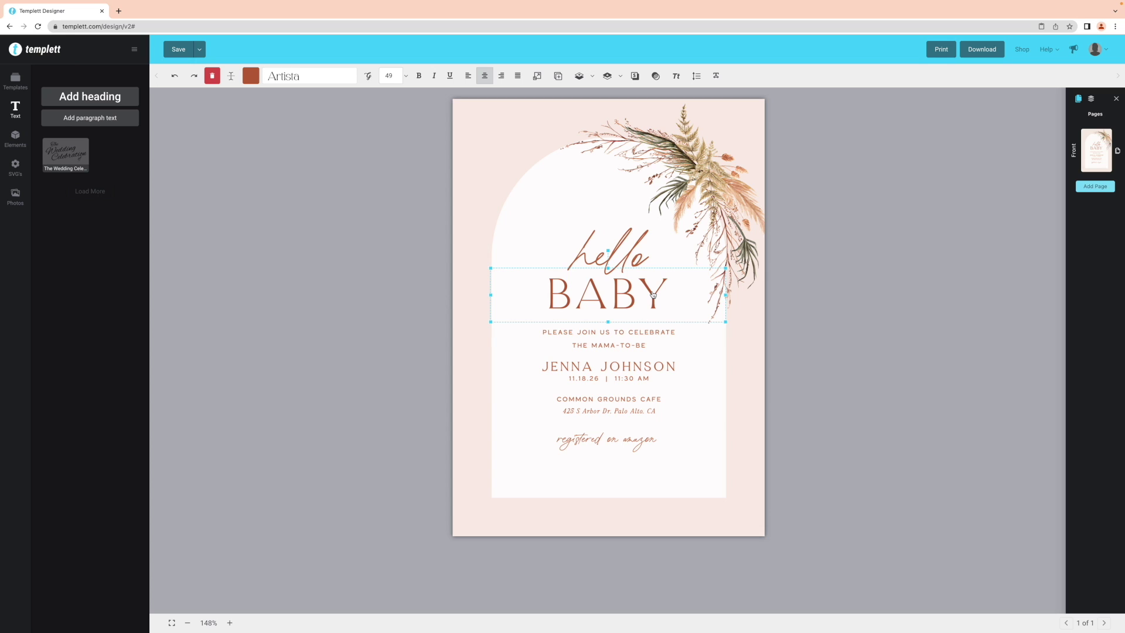
pyautogui.click(418, 77)
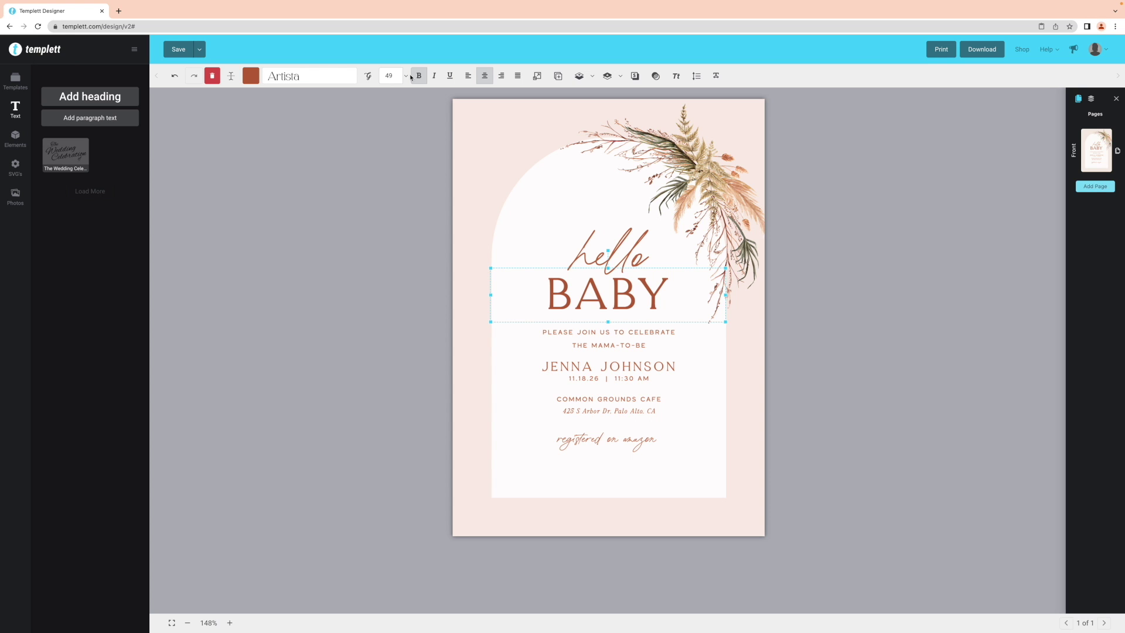
pyautogui.click(250, 79)
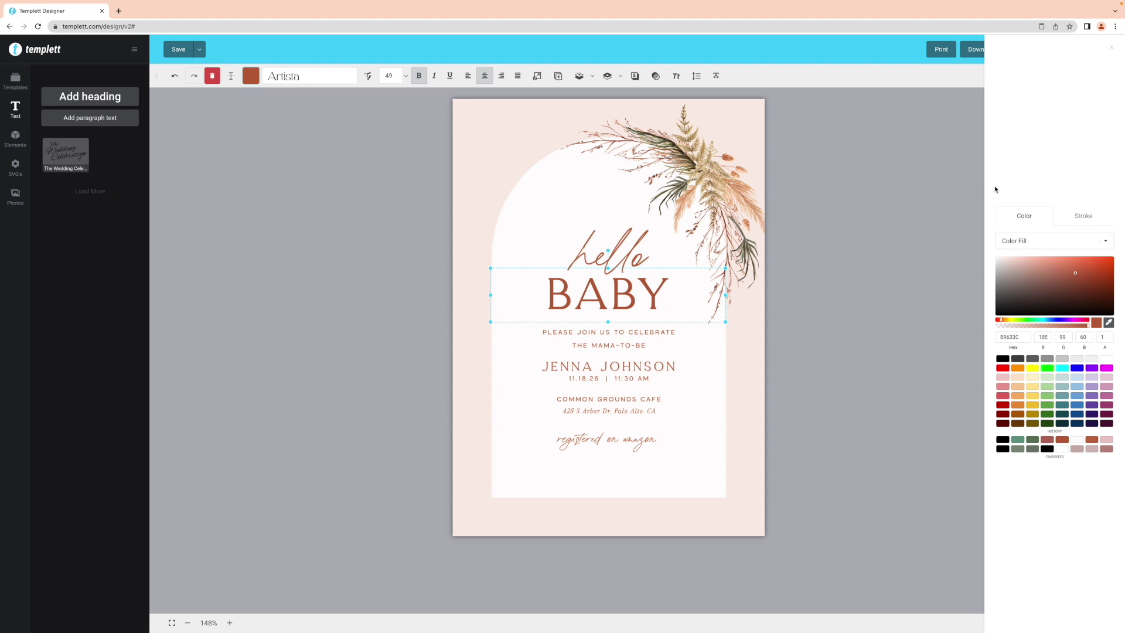
pyautogui.click(1084, 216)
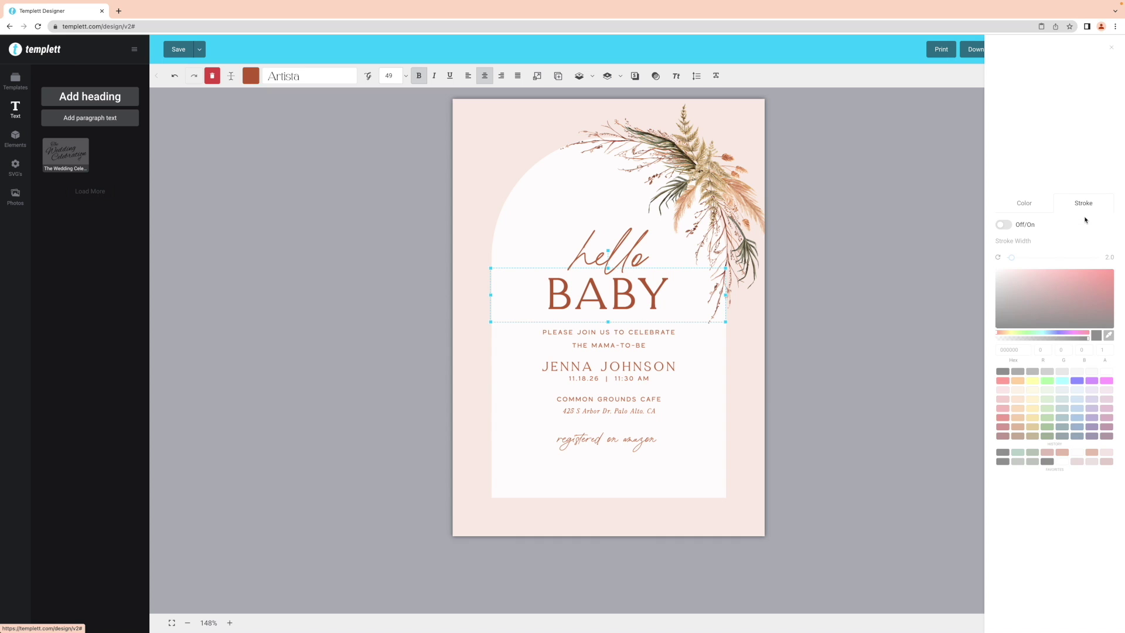
pyautogui.click(1005, 225)
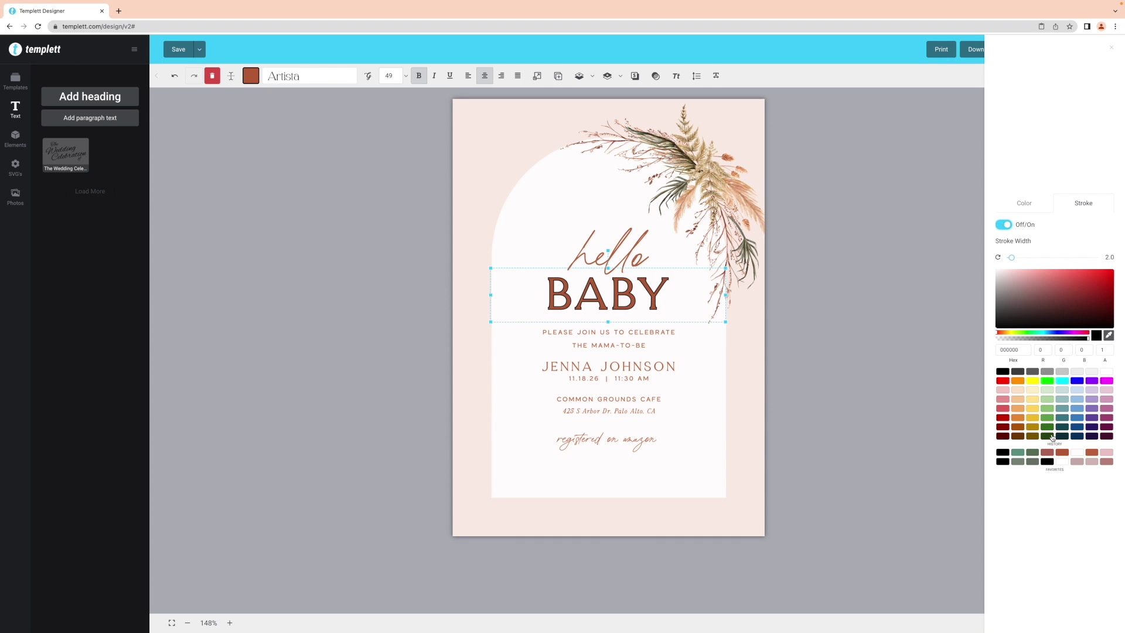
pyautogui.click(1062, 452)
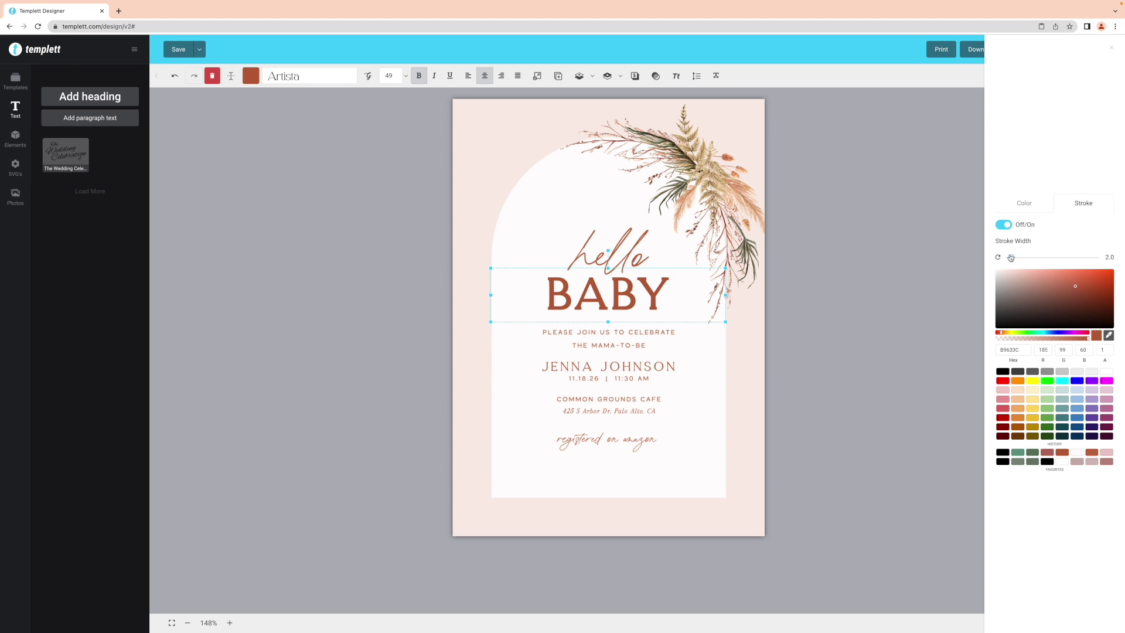
pyautogui.moveTo(1011, 258); pyautogui.dragTo(1008, 258)
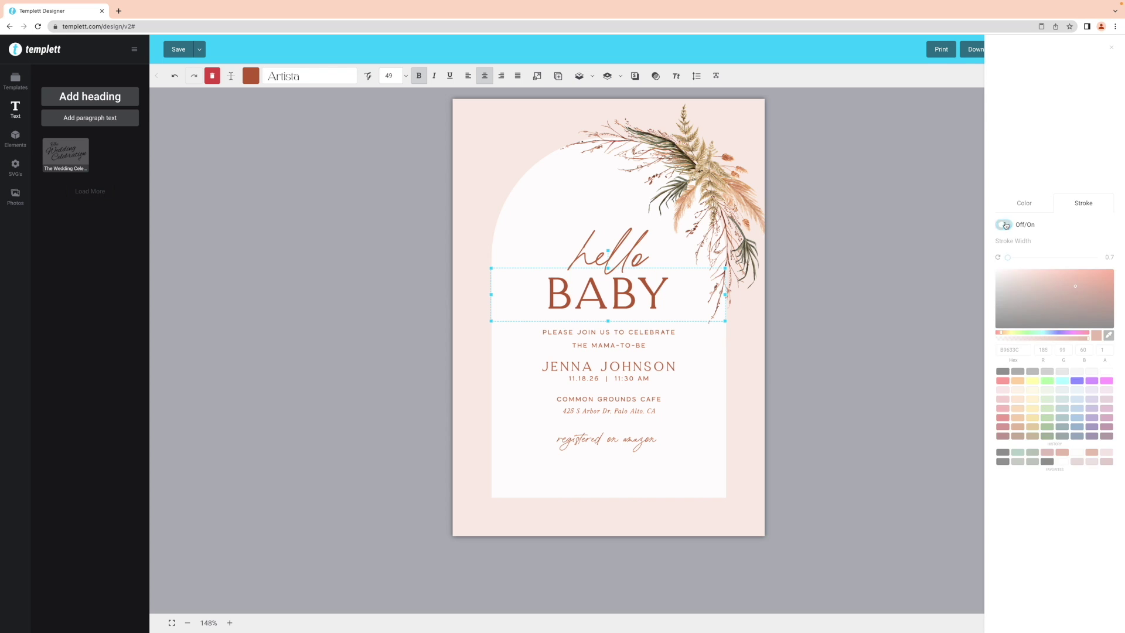
pyautogui.click(892, 236)
pyautogui.click(848, 249)
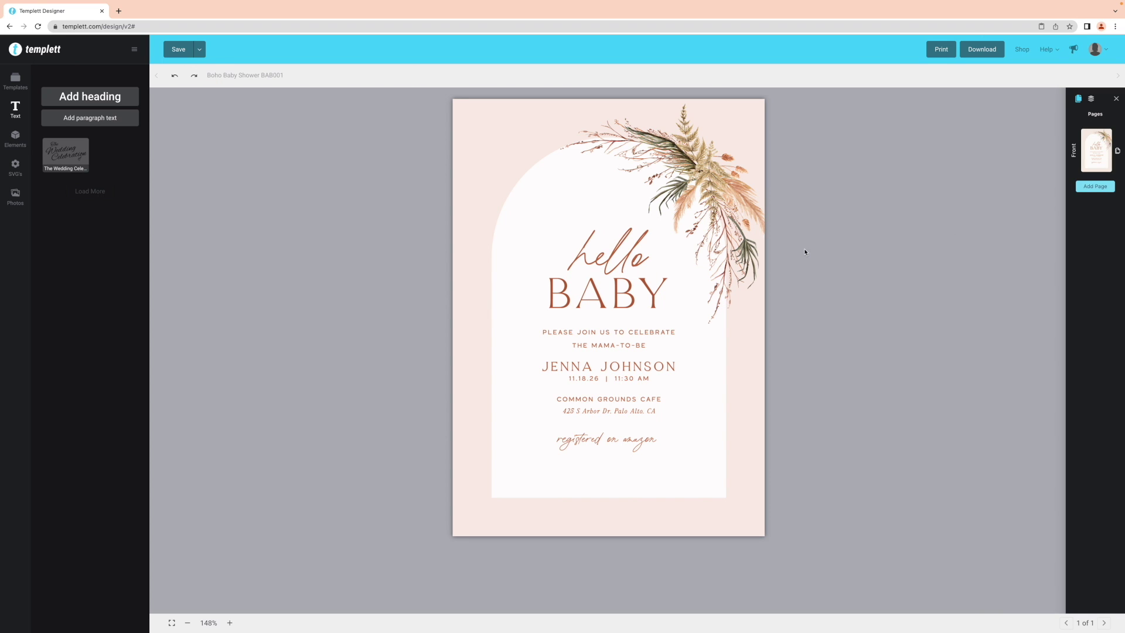
# Change the hello text to the Esmeralda script font
pyautogui.click(630, 254)
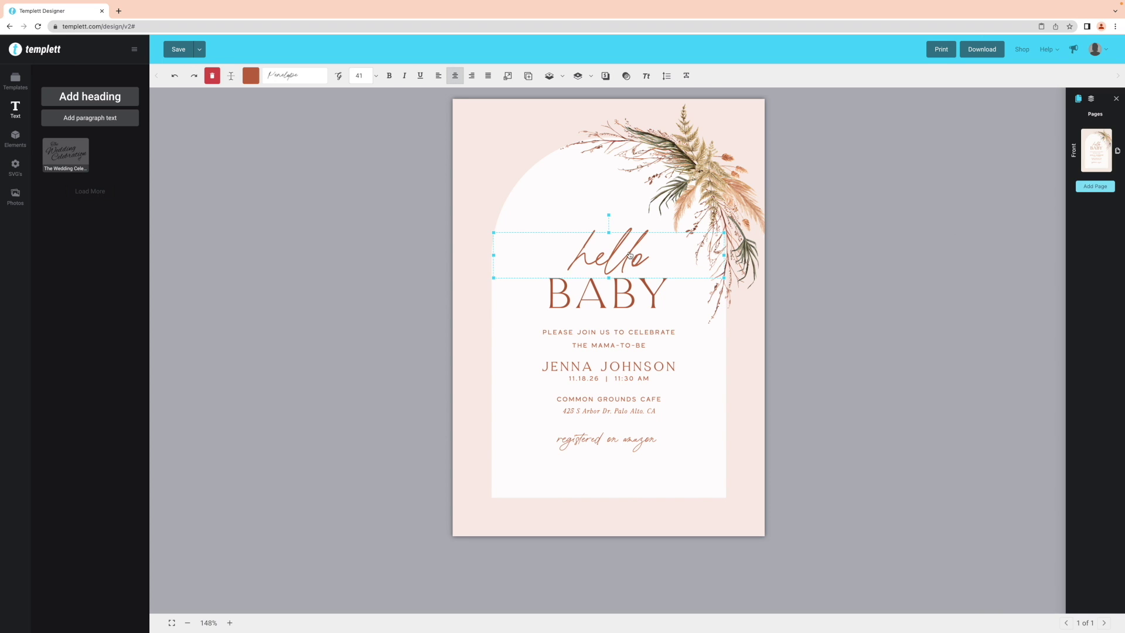
pyautogui.click(319, 81)
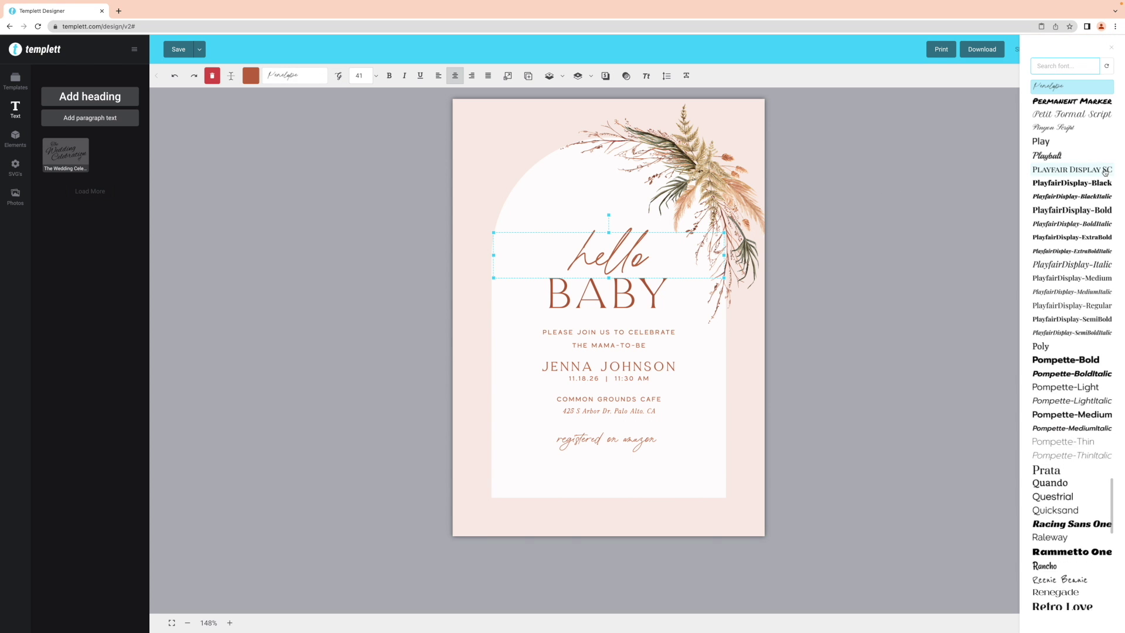
pyautogui.scroll(7, 1104, 173)
pyautogui.scroll(10, 1105, 173)
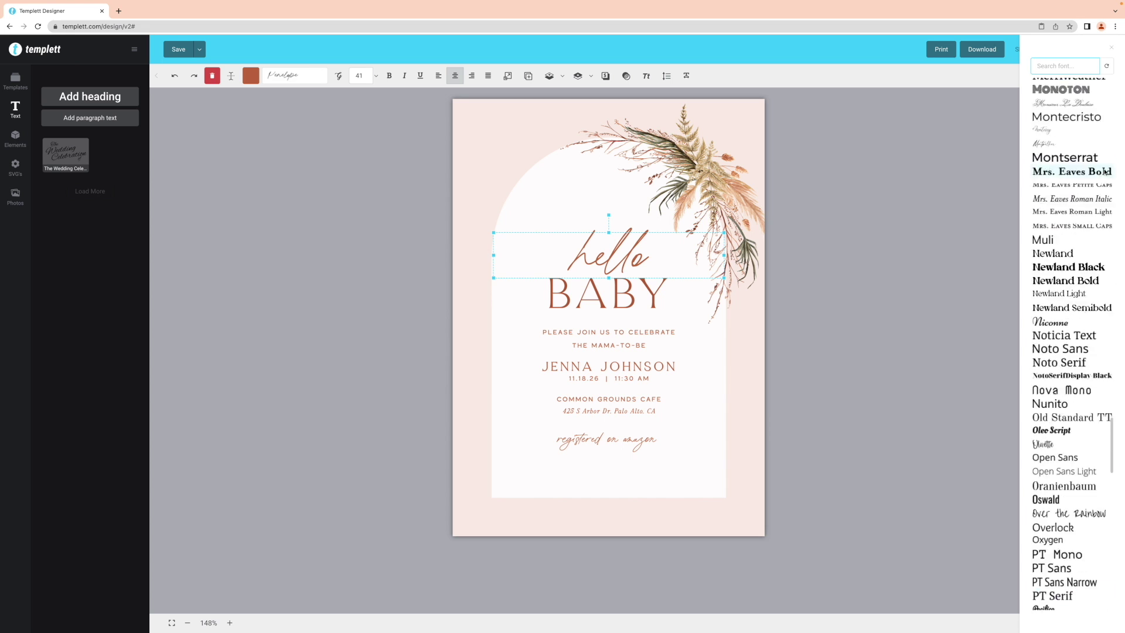
pyautogui.scroll(8, 1105, 173)
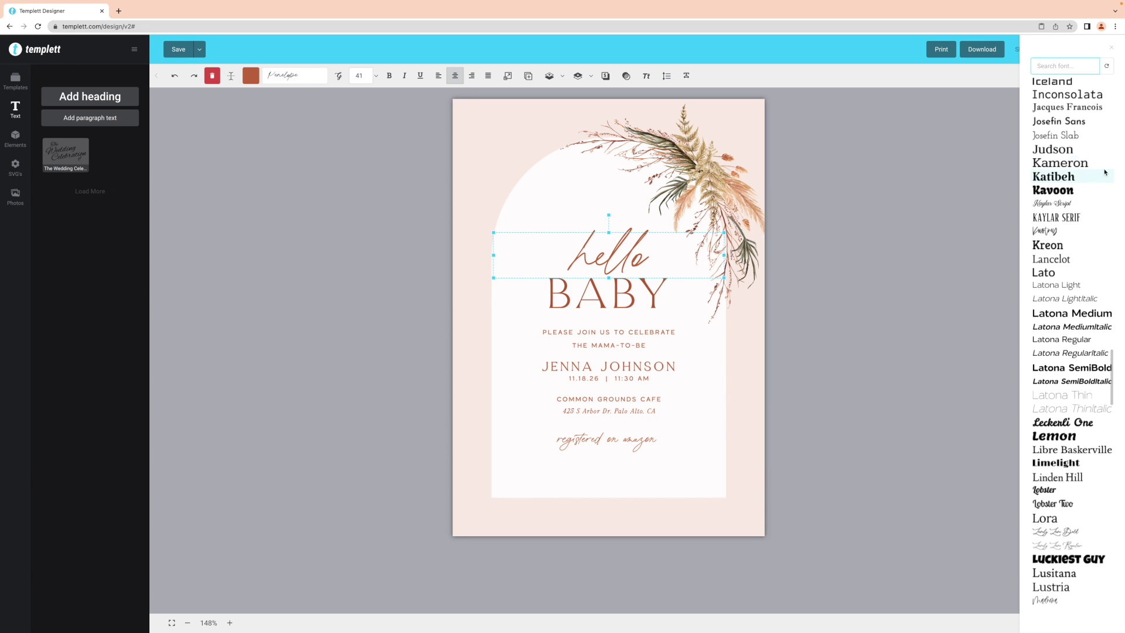
pyautogui.scroll(7, 1105, 172)
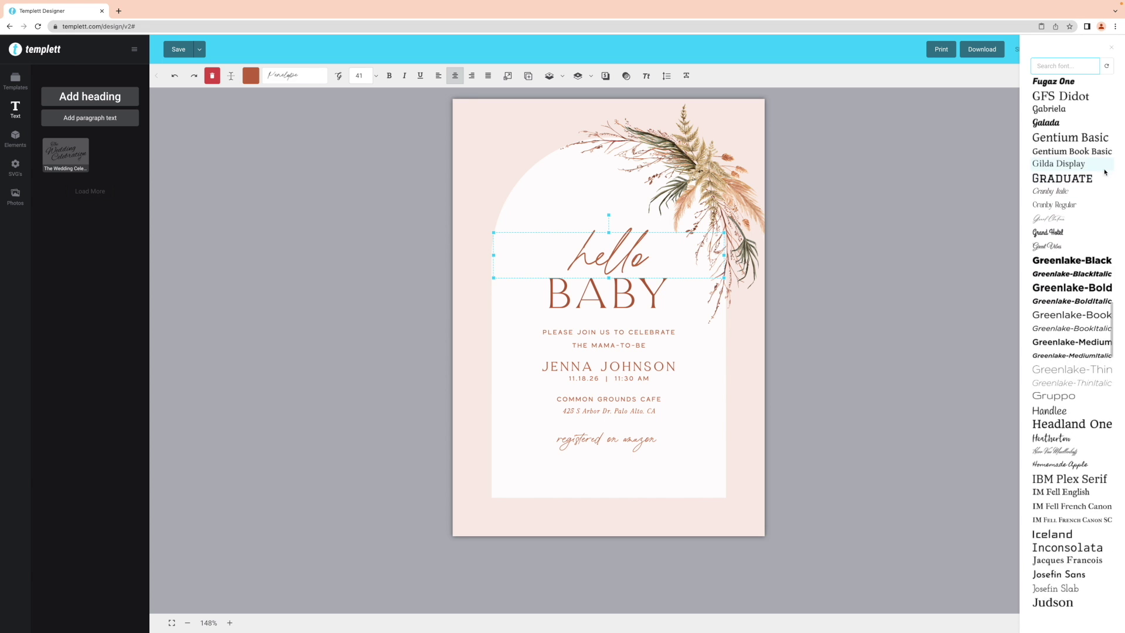
pyautogui.scroll(1, 1104, 172)
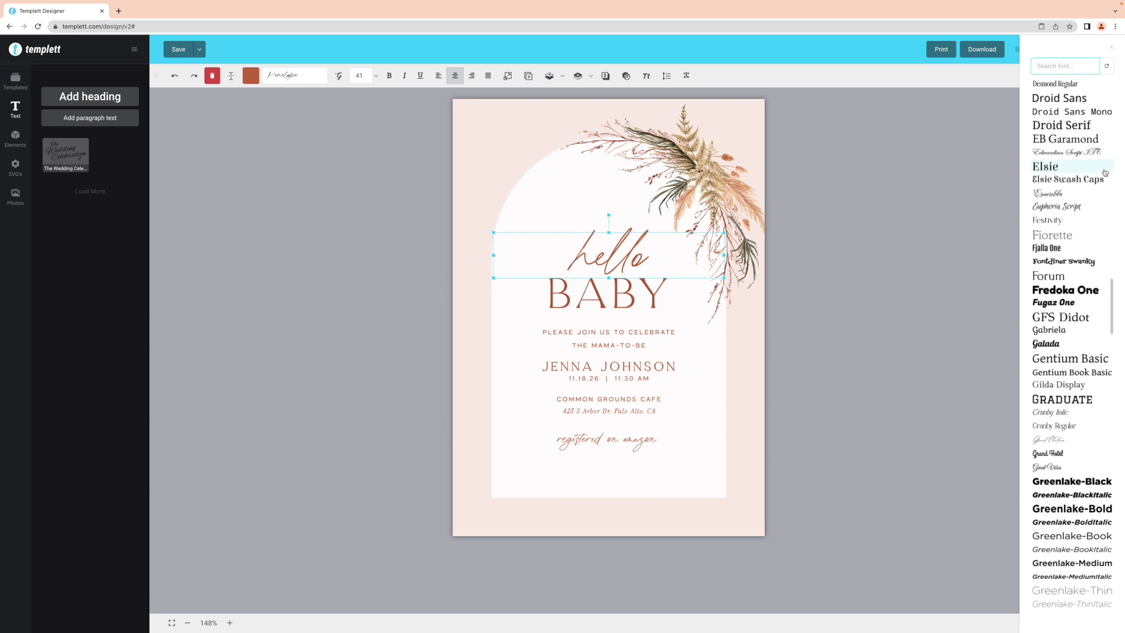
pyautogui.click(1049, 198)
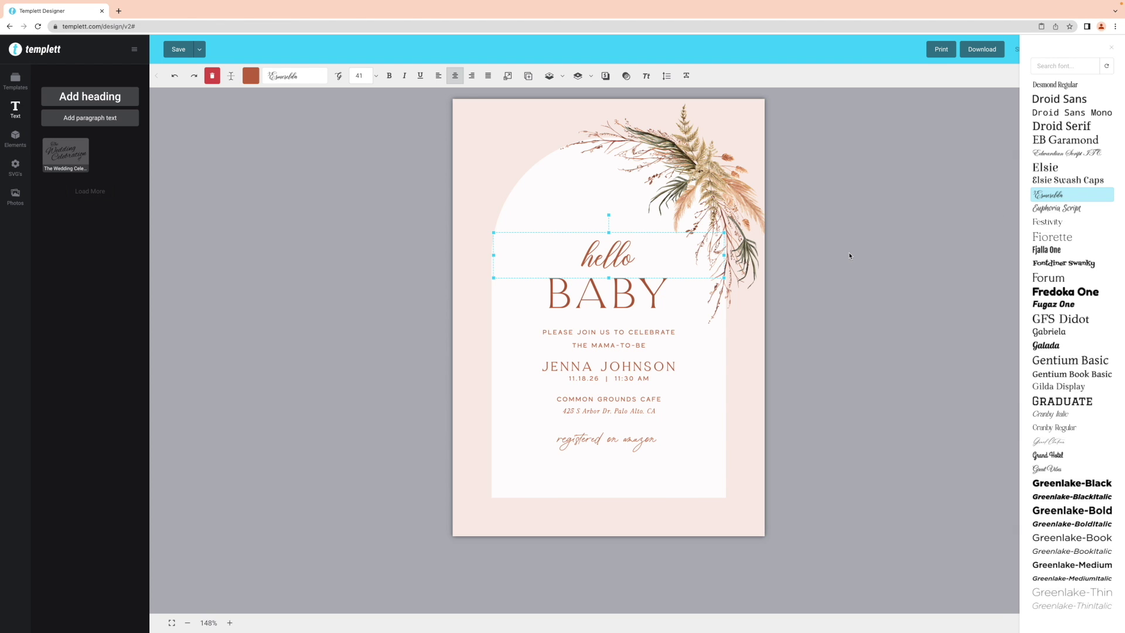
pyautogui.click(590, 262)
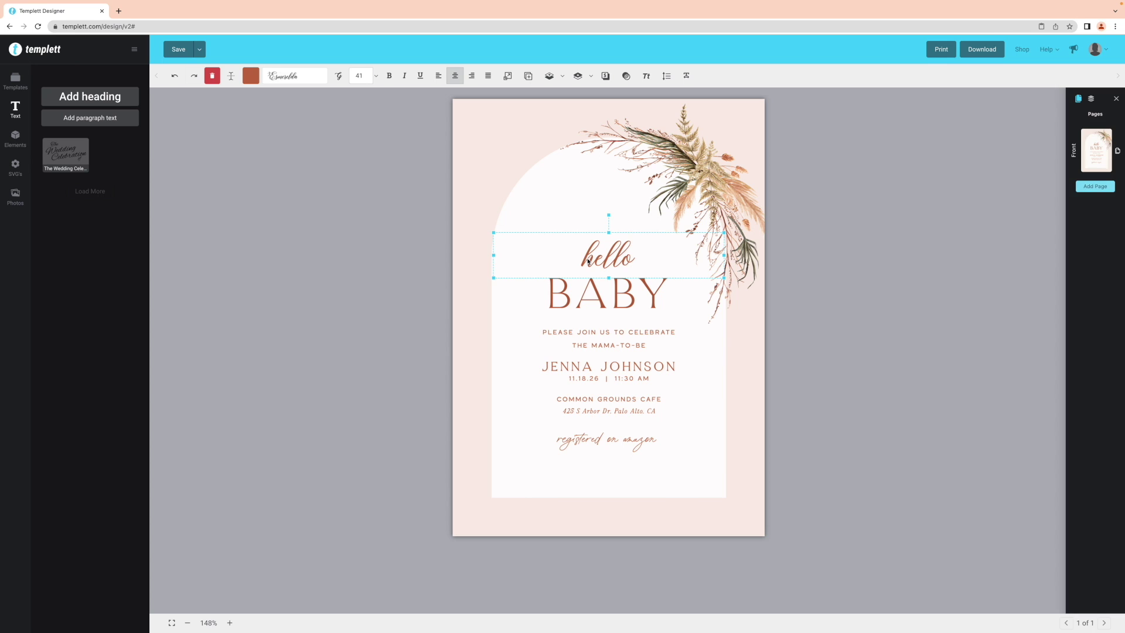
# Replace the h of hello with a flourished swash h glyph
pyautogui.click(339, 77)
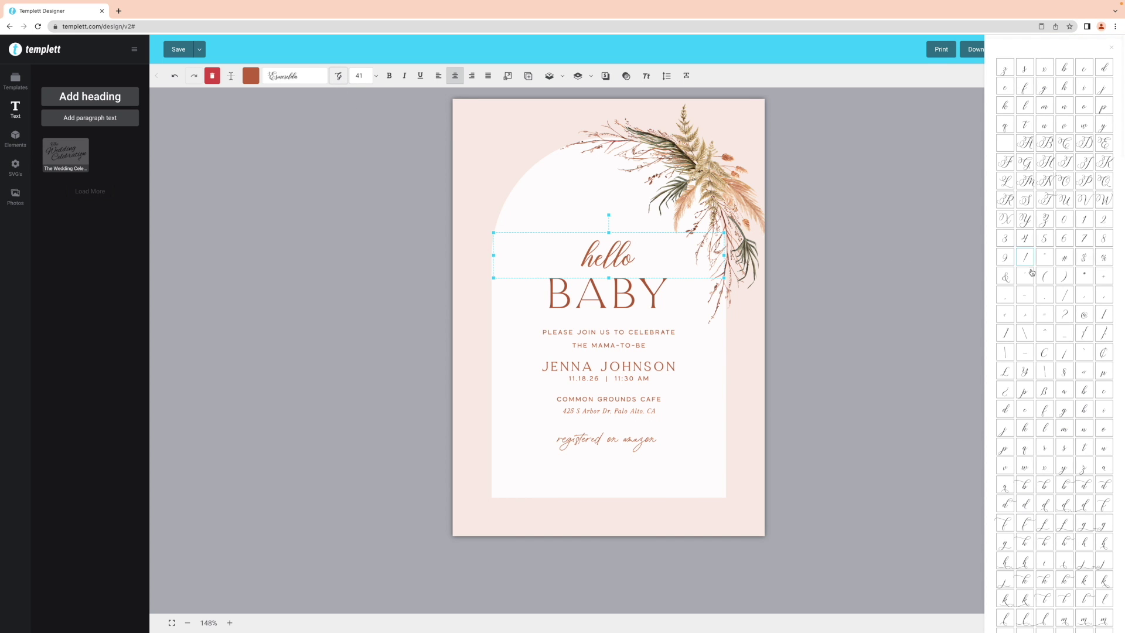
pyautogui.scroll(-1, 1084, 240)
pyautogui.scroll(-3, 1084, 241)
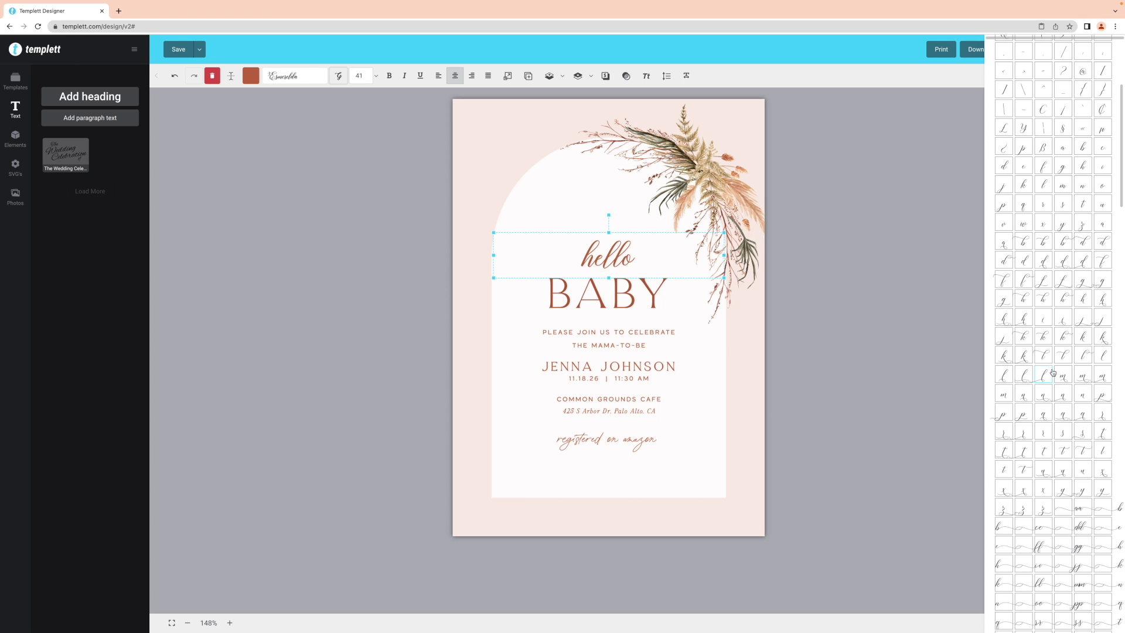
pyautogui.click(593, 258)
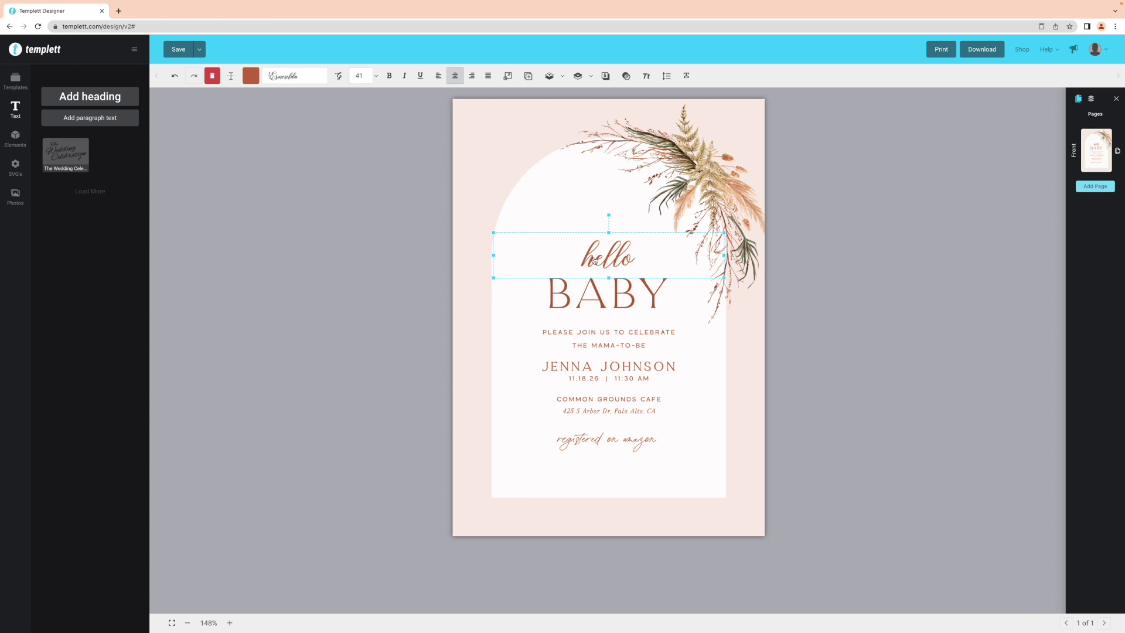
pyautogui.doubleClick(593, 258)
pyautogui.moveTo(597, 258); pyautogui.dragTo(577, 256)
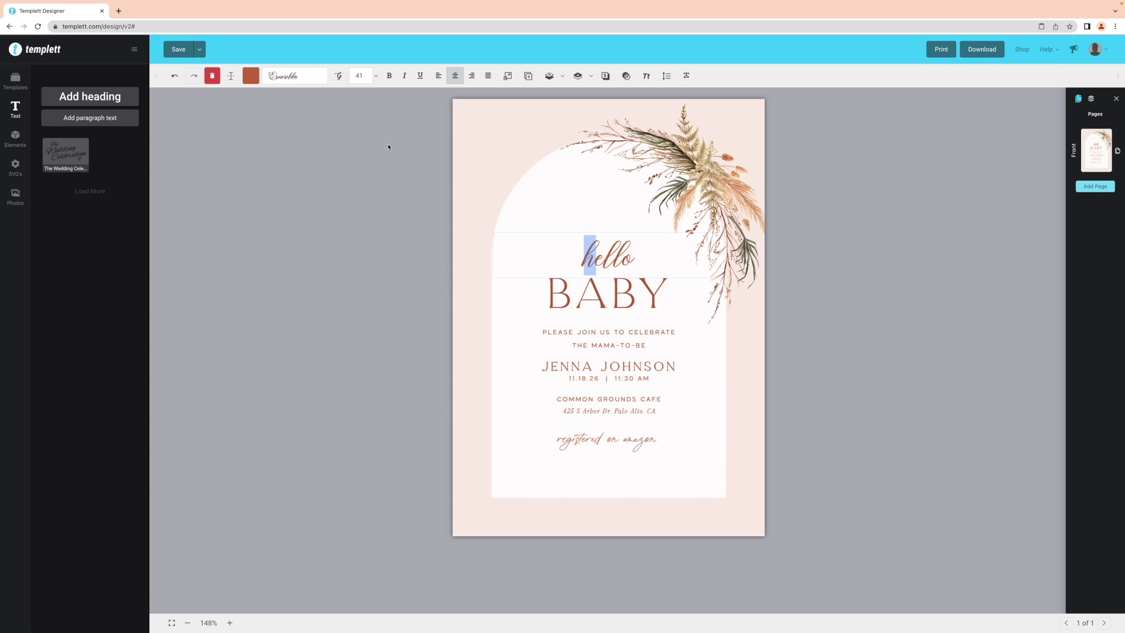
pyautogui.click(339, 76)
pyautogui.scroll(-3, 1061, 410)
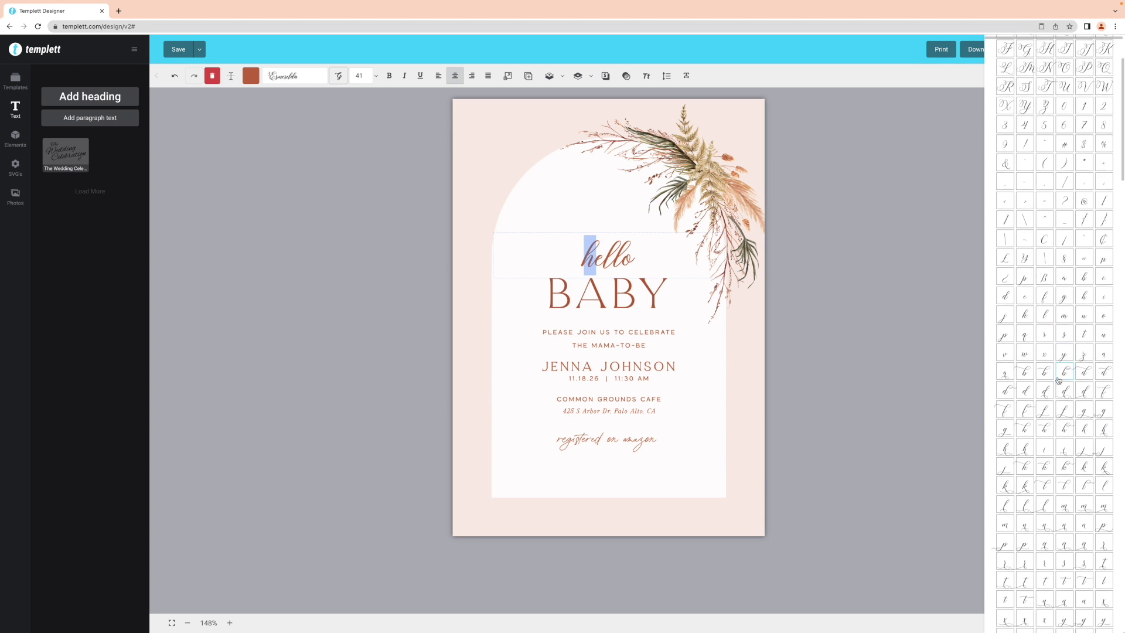
pyautogui.click(1029, 364)
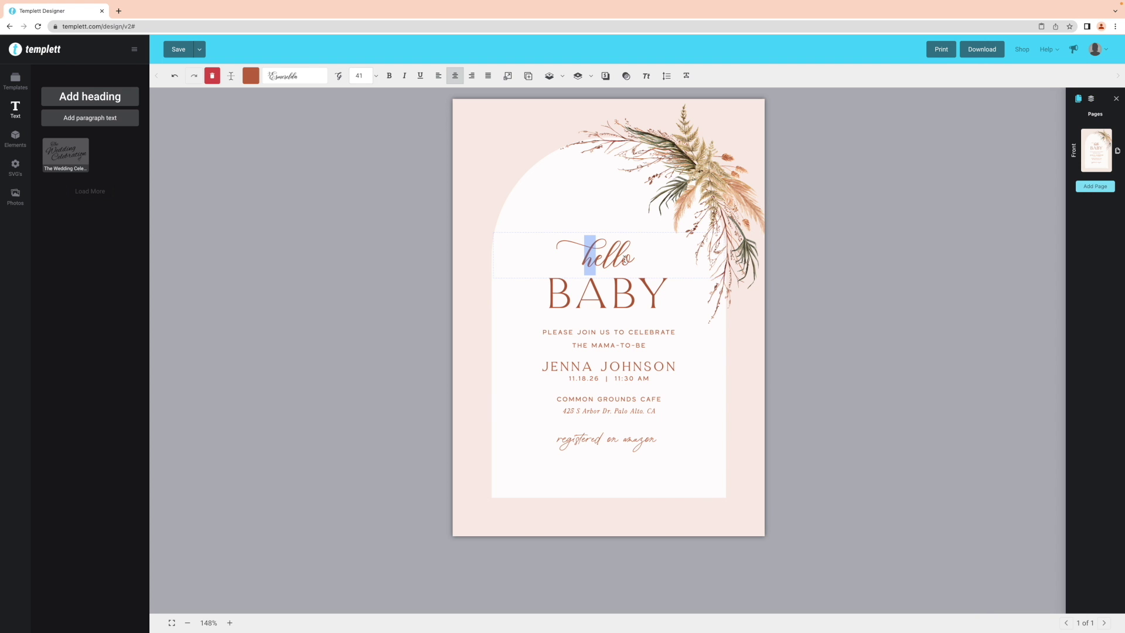
# Replace the final o of hello with a swash-tailed o glyph
pyautogui.moveTo(624, 262); pyautogui.dragTo(634, 259)
pyautogui.click(338, 75)
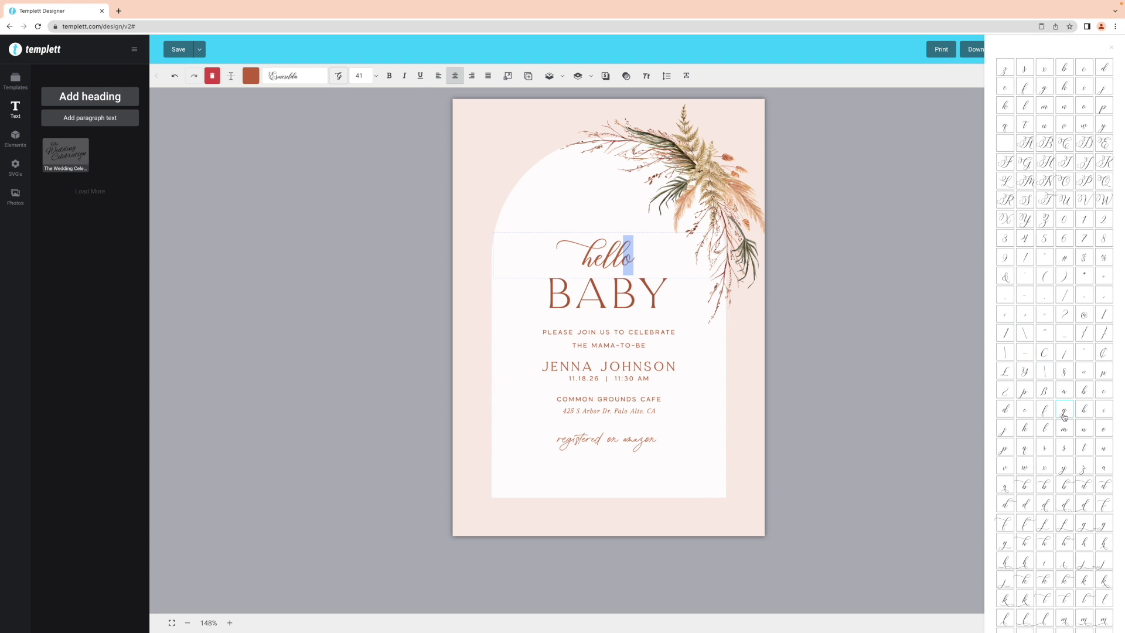
pyautogui.scroll(-3, 1065, 417)
pyautogui.scroll(-6, 1065, 417)
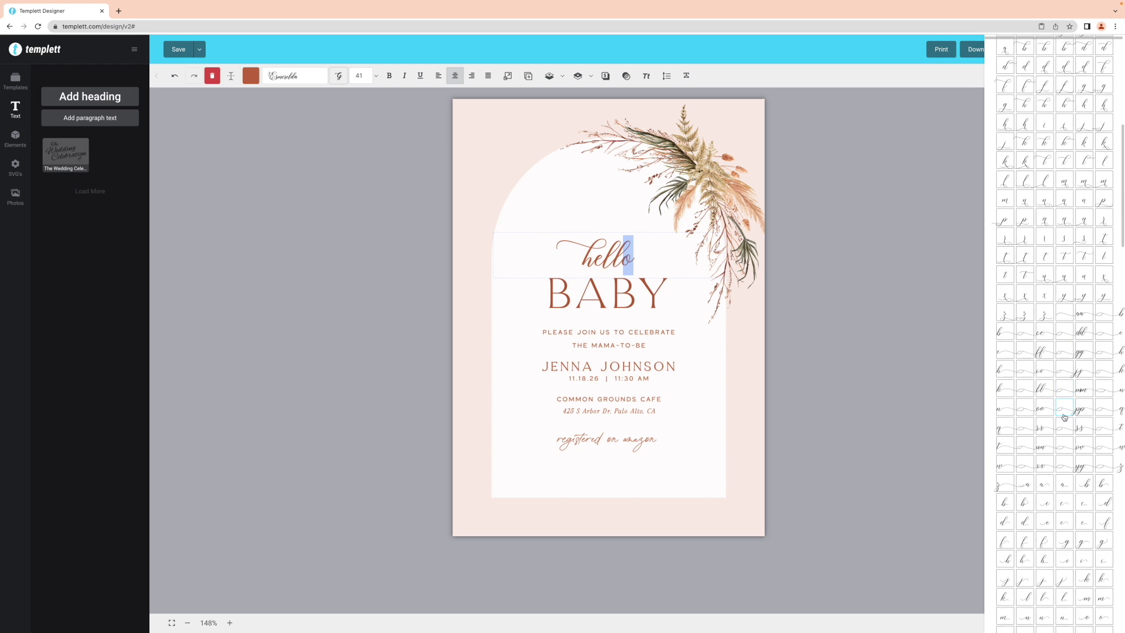
pyautogui.click(1102, 522)
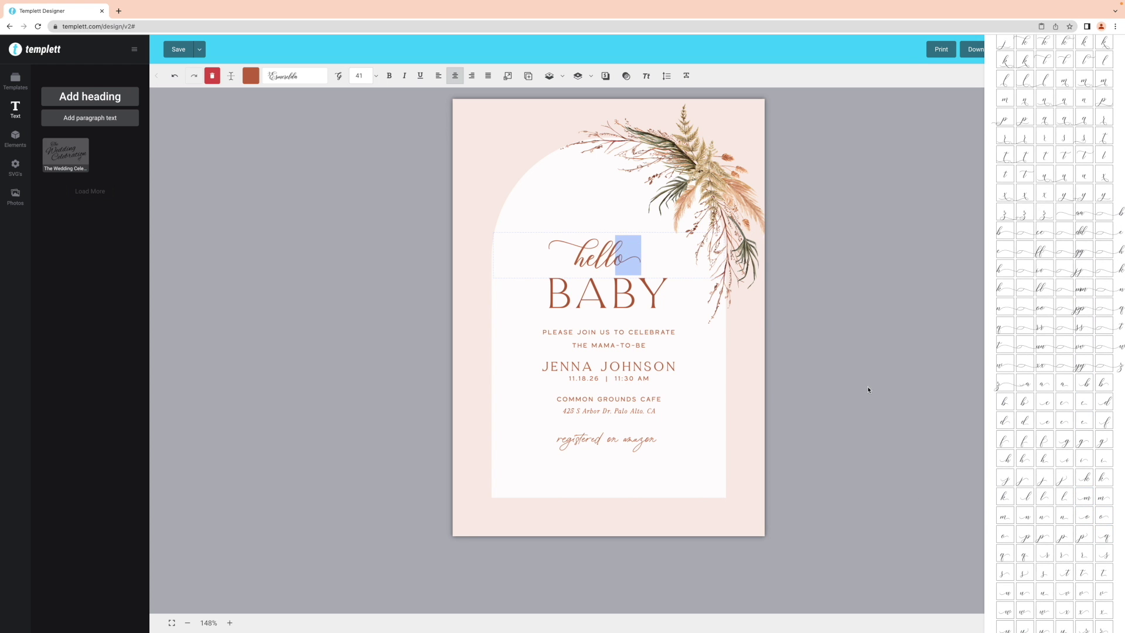
pyautogui.press('Escape')
pyautogui.click(686, 78)
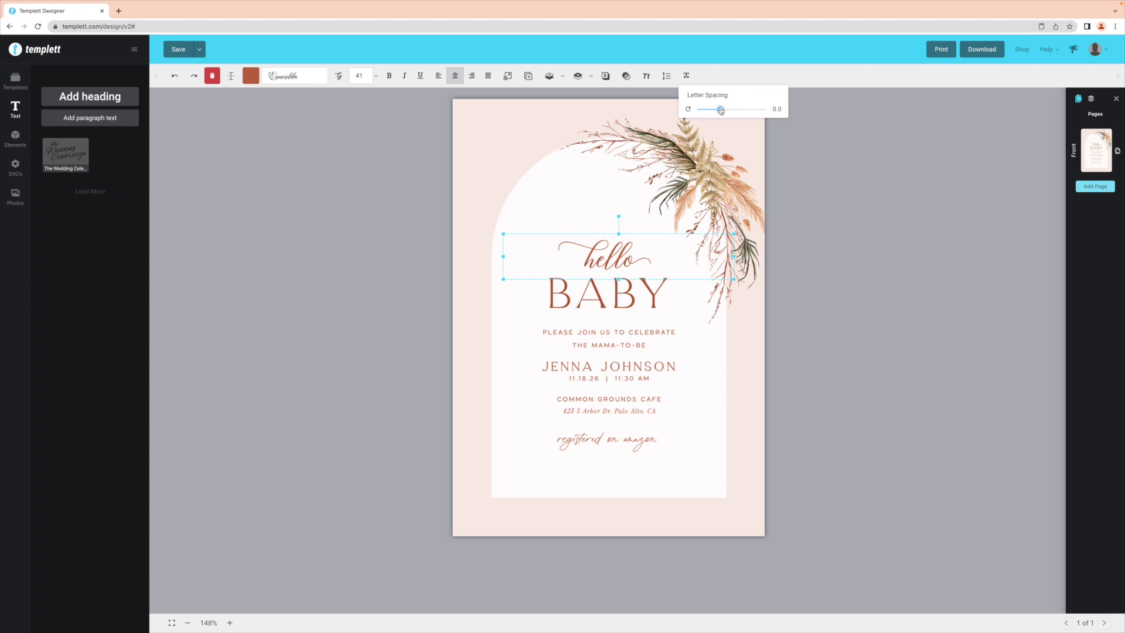
# Set hello's letter spacing to 2.0 and move it to the top of the card
pyautogui.moveTo(721, 111)
pyautogui.mouseDown()
pyautogui.moveTo(730, 110)
pyautogui.moveTo(720, 110)
pyautogui.mouseUp()
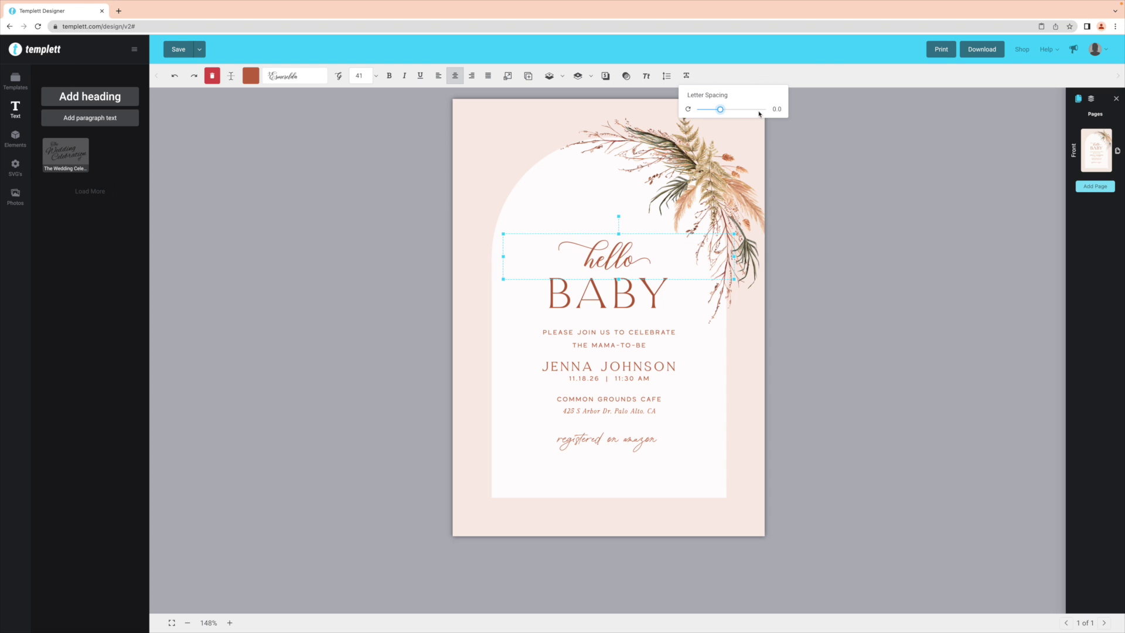
pyautogui.click(842, 182)
pyautogui.moveTo(615, 266); pyautogui.dragTo(628, 186)
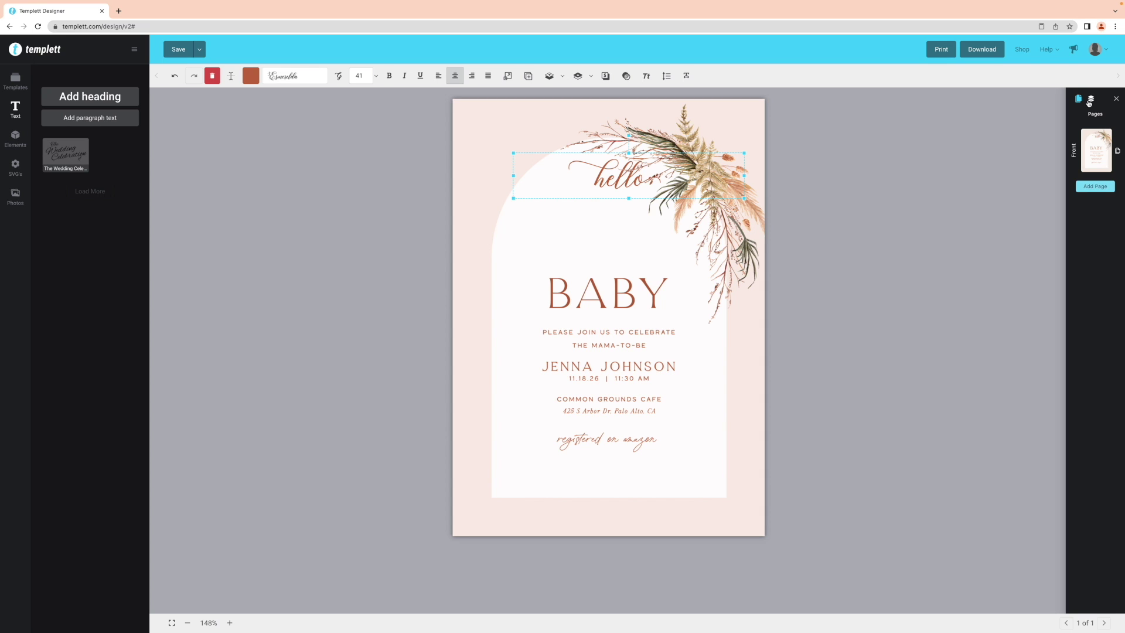
pyautogui.click(1090, 99)
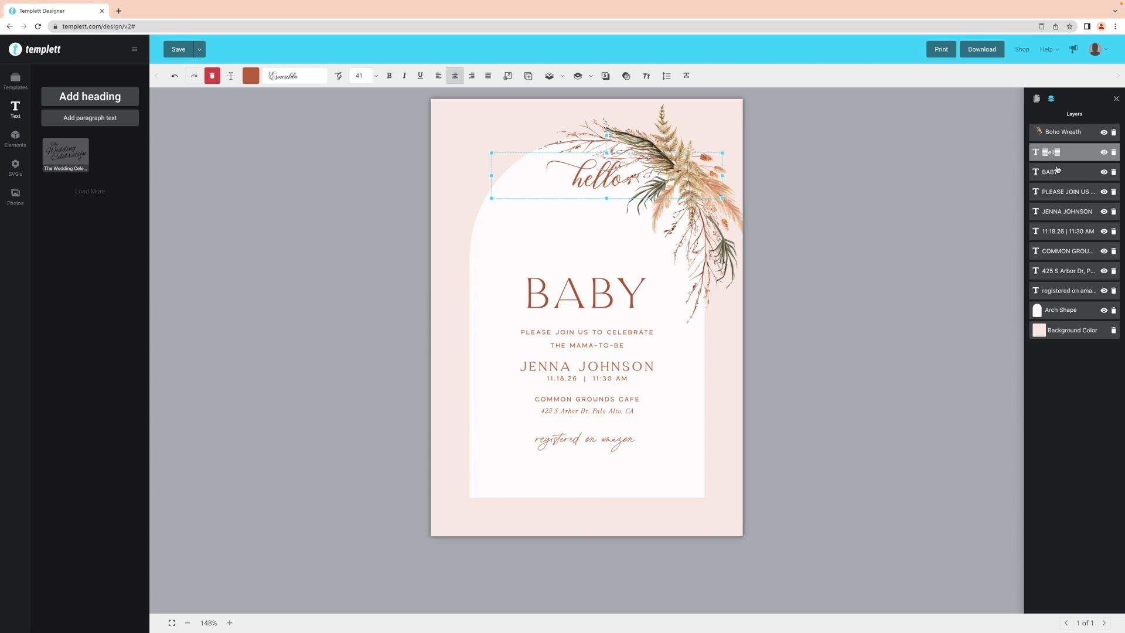
# Move the hello layer above Boho Wreath, then undo so hello sits back above BABY
pyautogui.moveTo(1034, 154); pyautogui.dragTo(1035, 131)
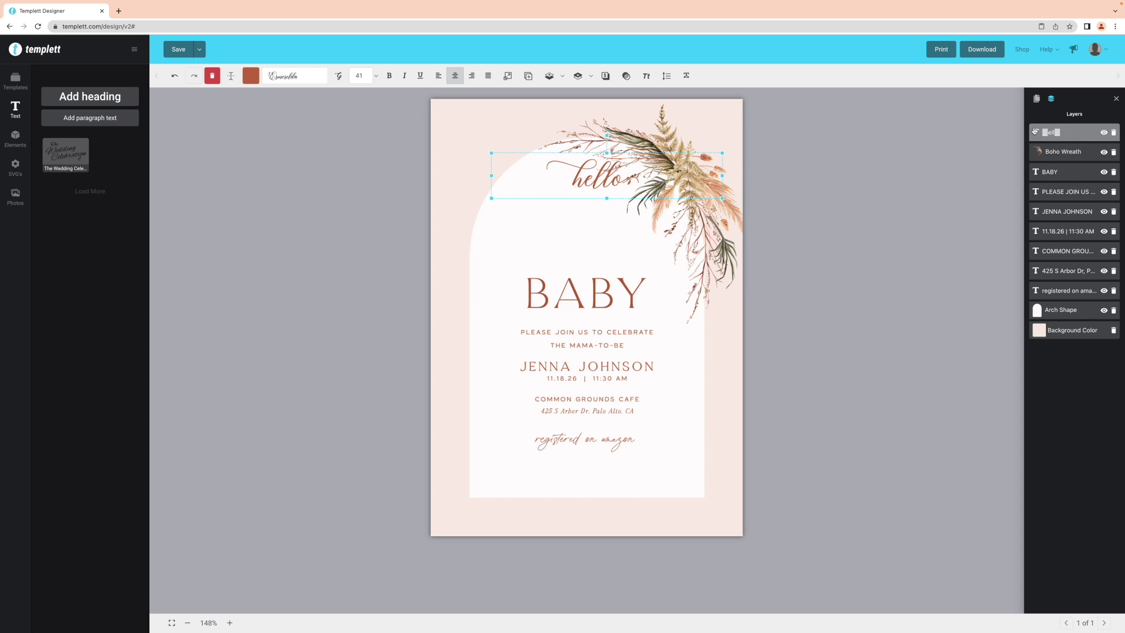
pyautogui.click(607, 188)
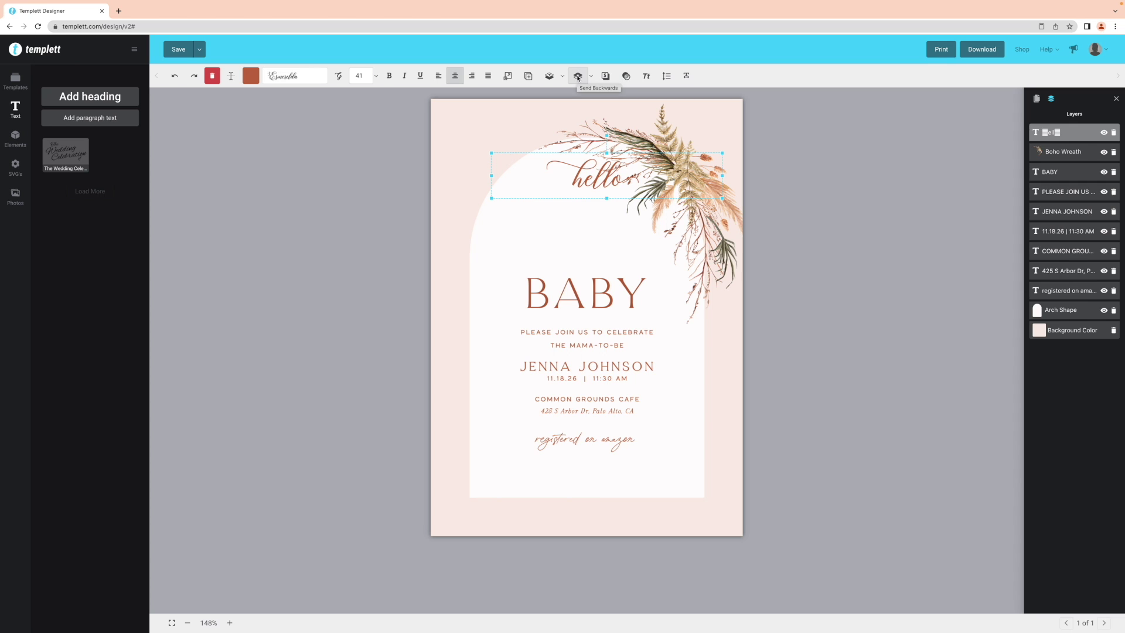
pyautogui.hotkey('ctrl', 'z')
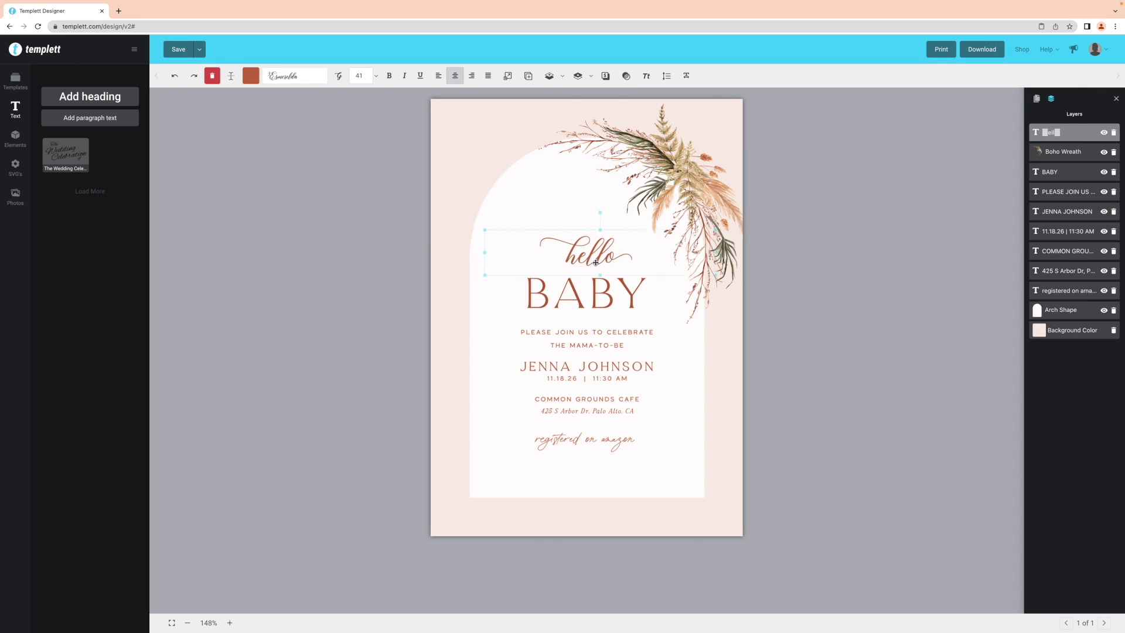
pyautogui.click(771, 374)
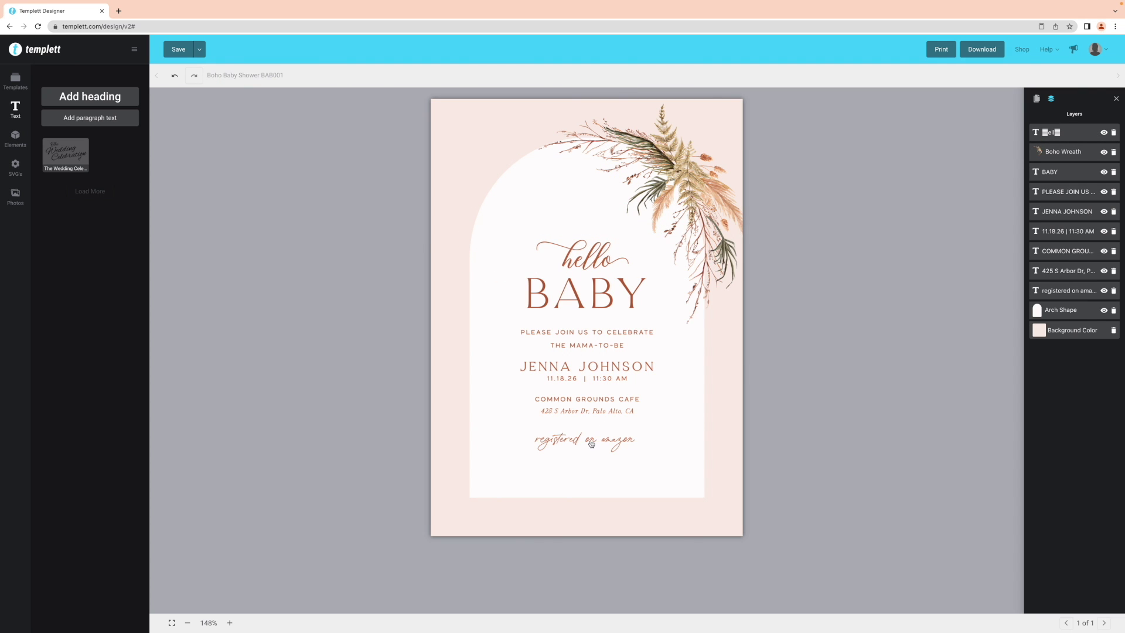
# Curve the registered on amazon line into an arch, then undo it back to straight
pyautogui.click(609, 442)
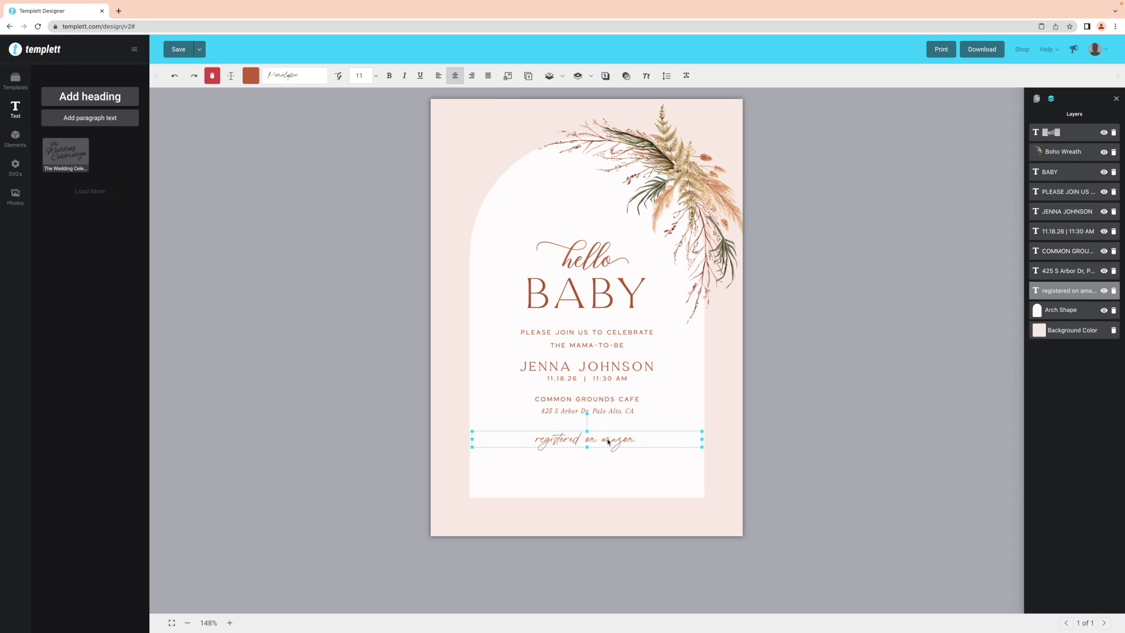
pyautogui.click(231, 75)
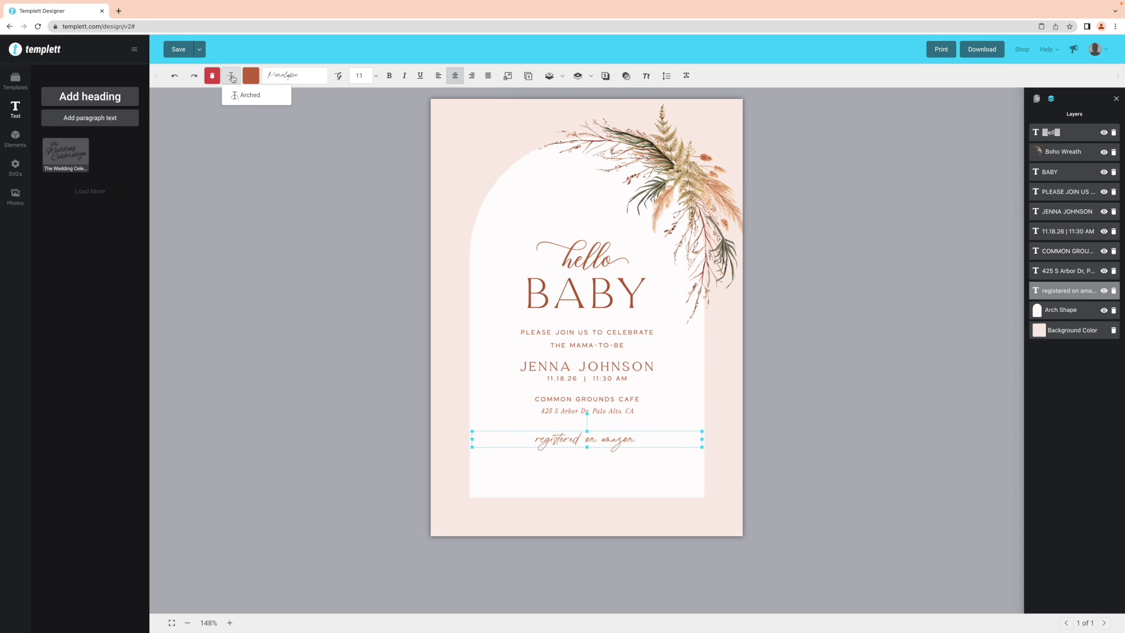
pyautogui.click(246, 97)
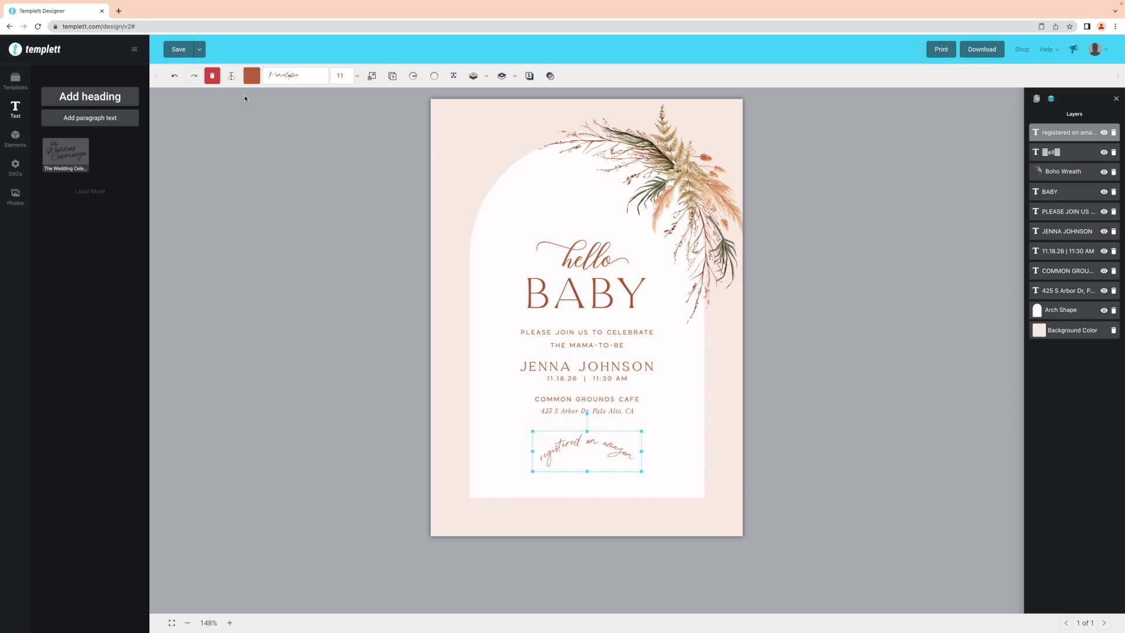
pyautogui.click(179, 80)
pyautogui.click(179, 81)
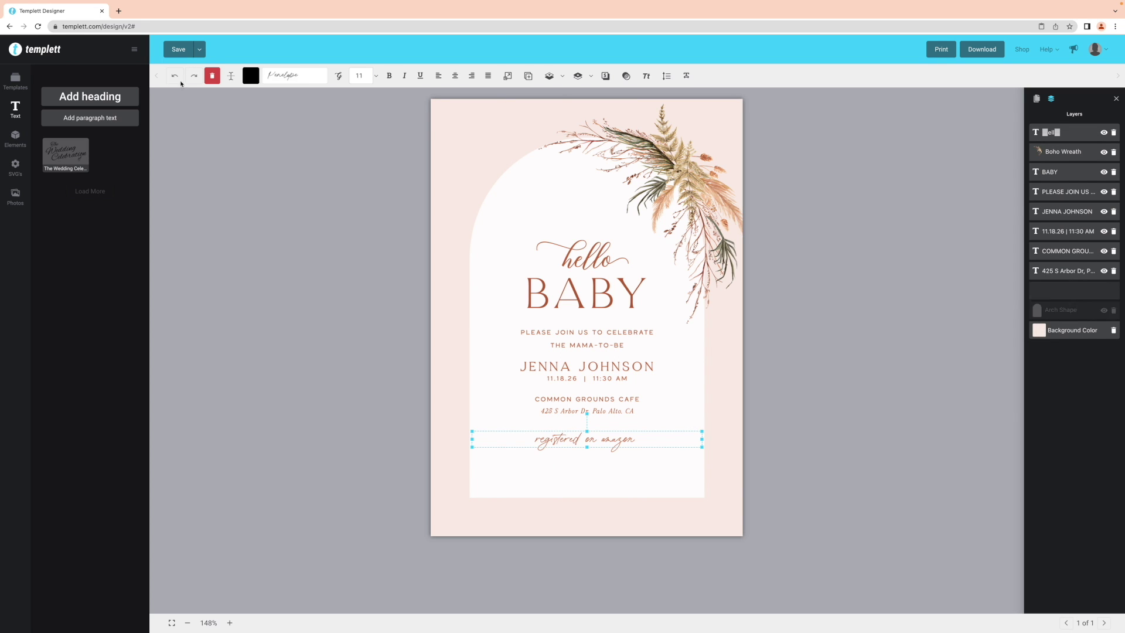
# Fade the registered on amazon line, then restore its opacity to 100
pyautogui.click(626, 76)
pyautogui.click(704, 110)
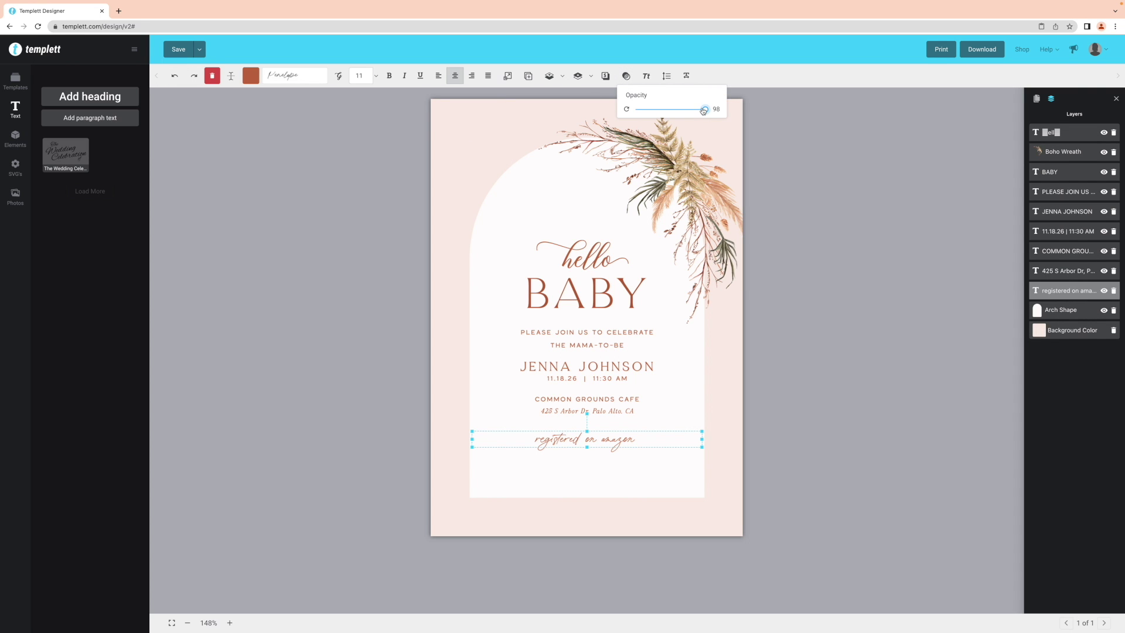
pyautogui.click(704, 110)
pyautogui.moveTo(703, 111)
pyautogui.mouseDown()
pyautogui.moveTo(666, 110)
pyautogui.moveTo(704, 111)
pyautogui.mouseUp()
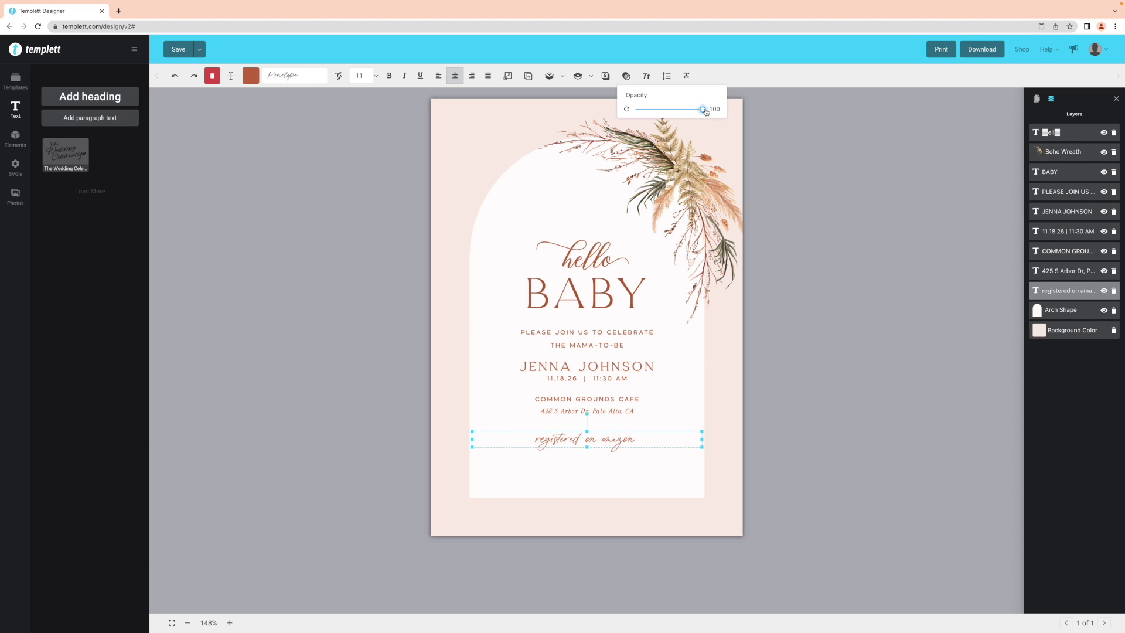